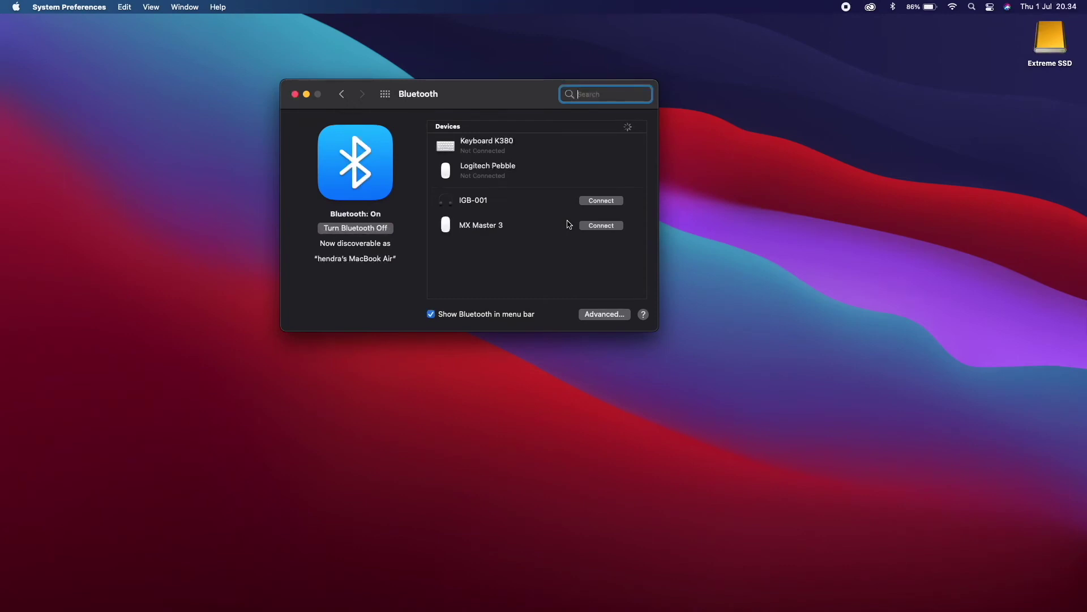
Connect the MX Master 3 in Bluetooth preferences, then launch Safari from the Dock
left_click(602, 226)
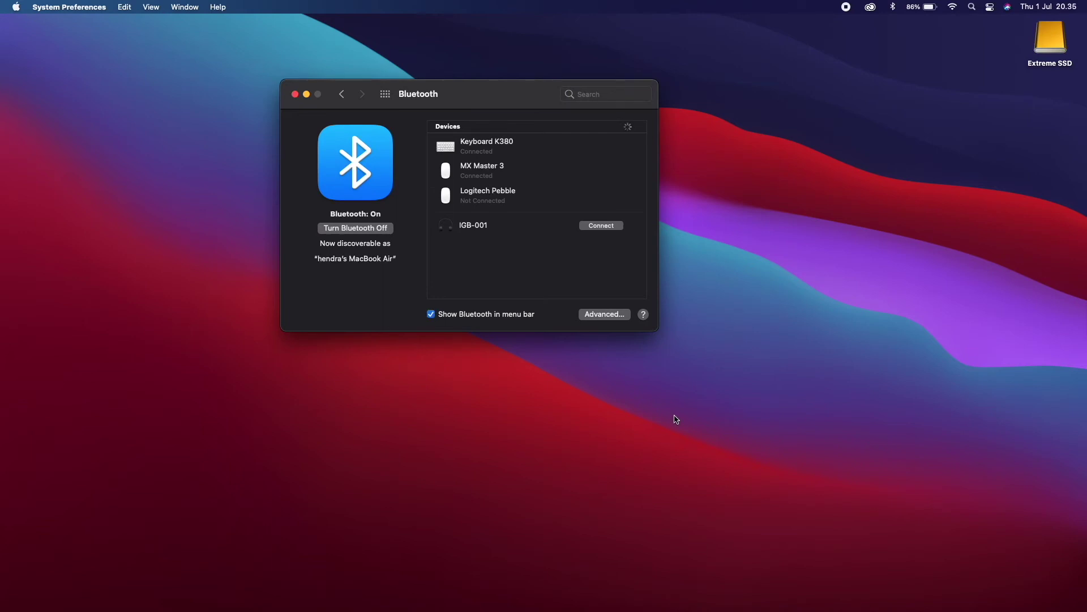
mouse_move(487, 566)
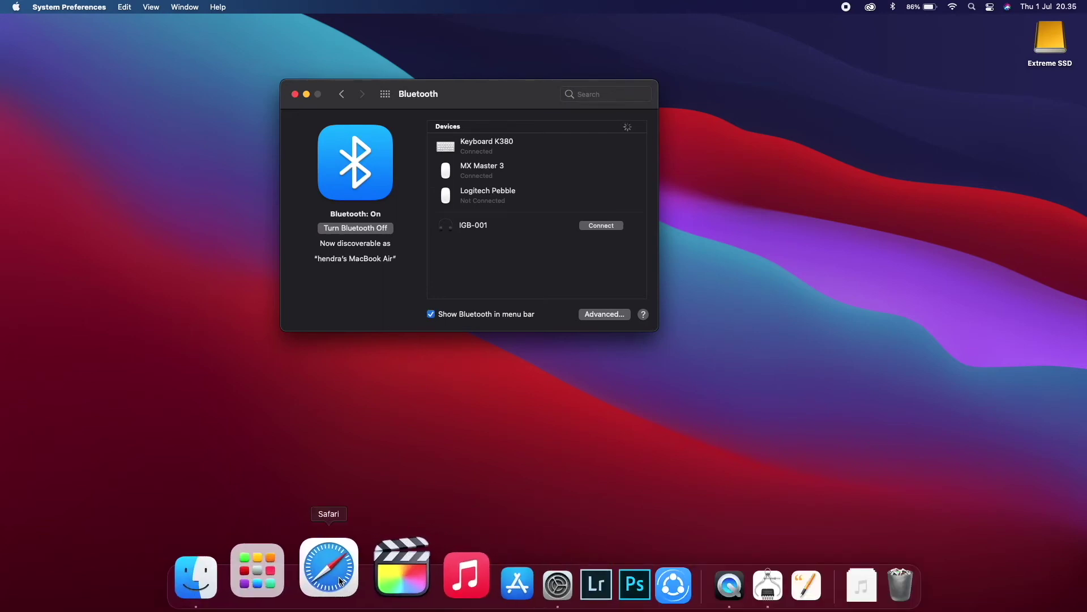
mouse_move(334, 606)
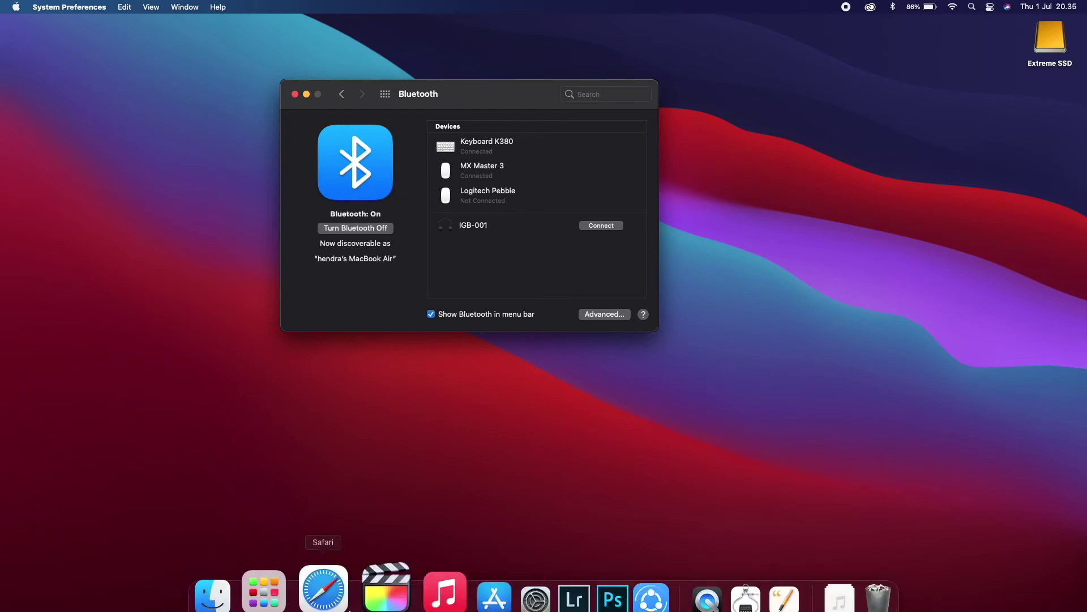
left_click(342, 580)
Load mxsetup.logi.com full screen and choose help, Keyboard and Bluetooth in the guide
type("mx")
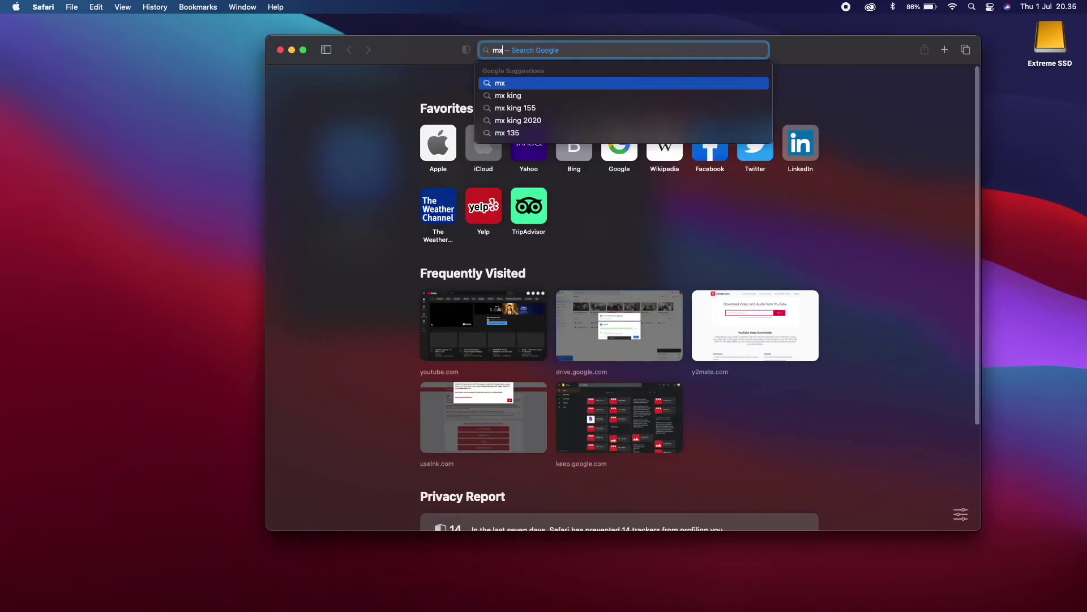
type("setup")
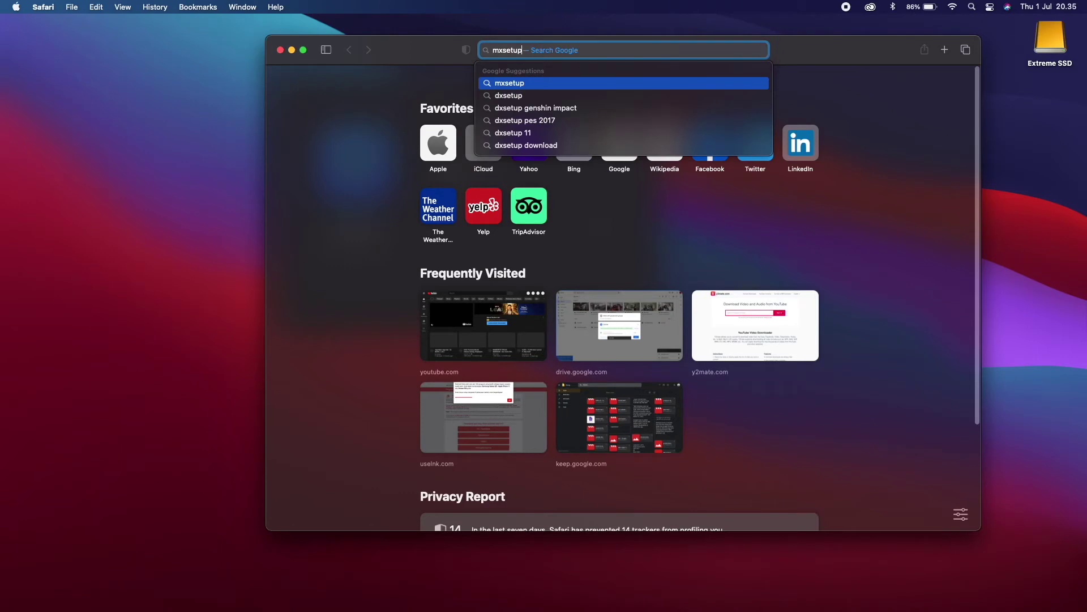
type(".logi")
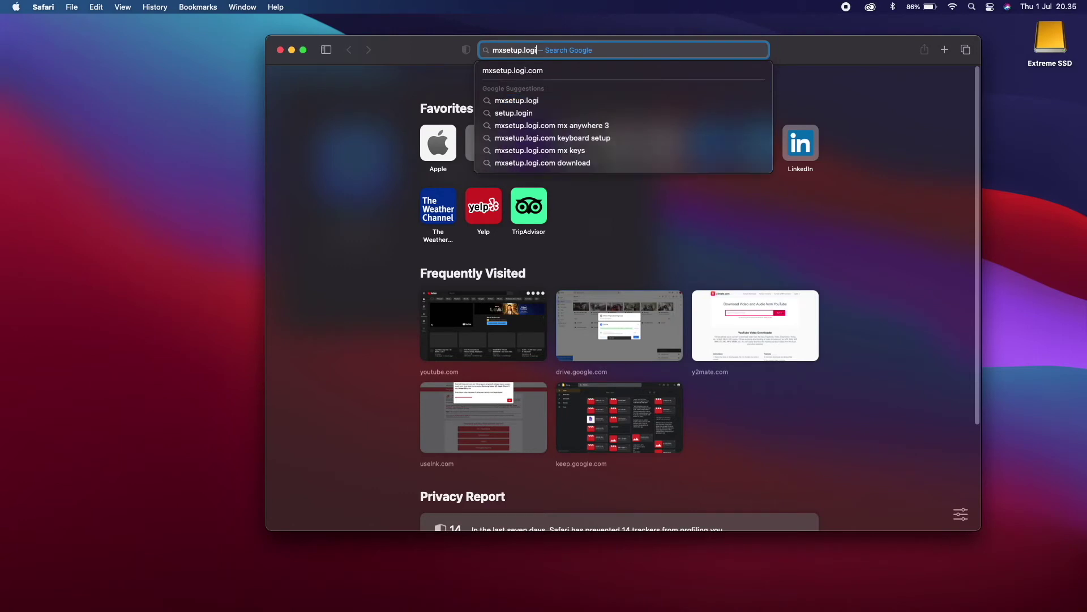
type(".com")
key("Return")
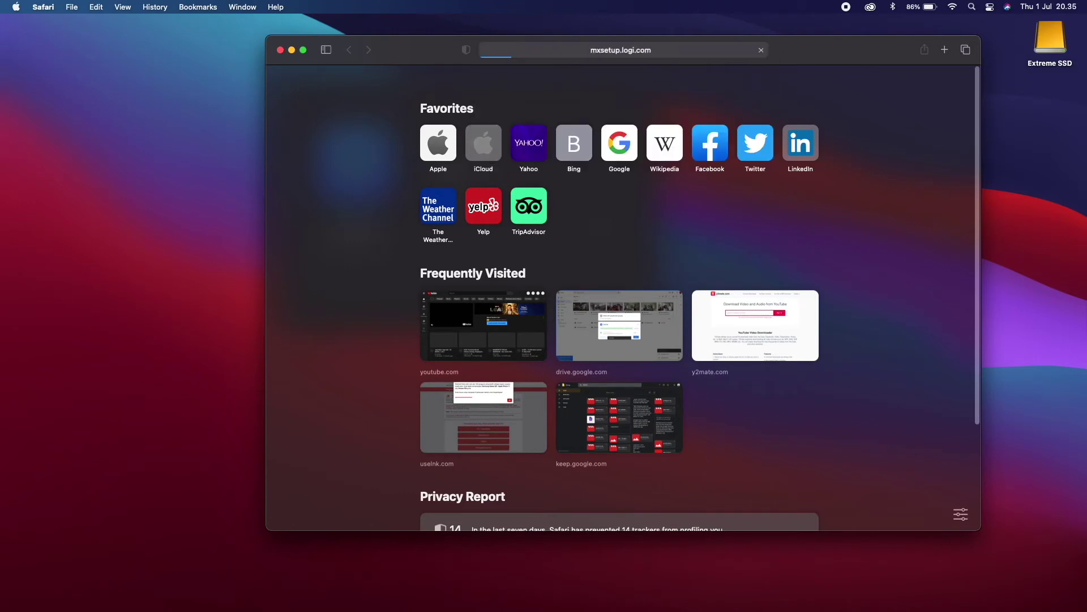
left_click(303, 51)
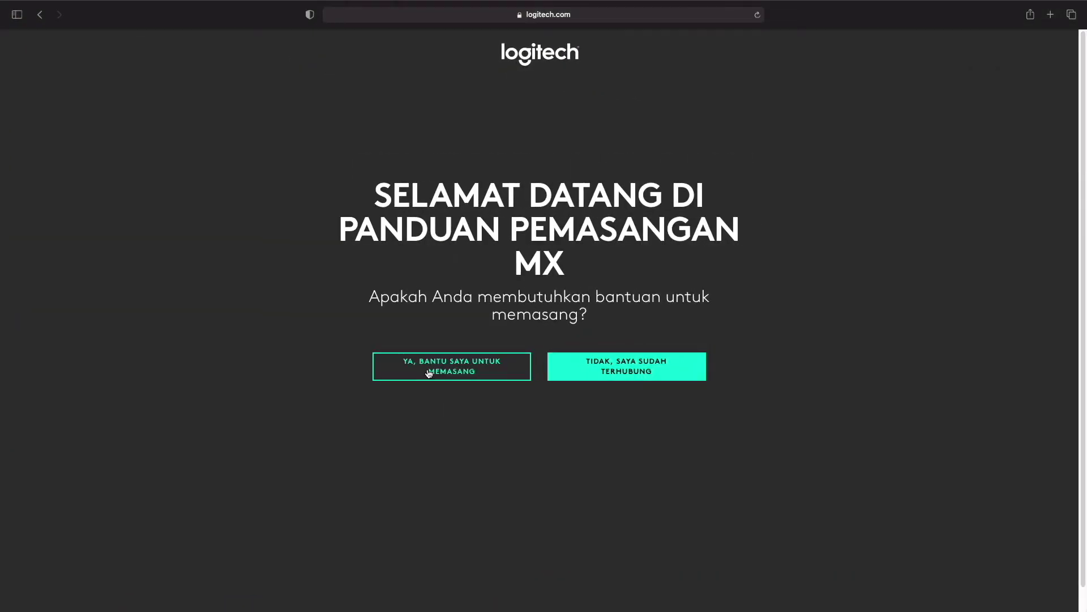
left_click(467, 377)
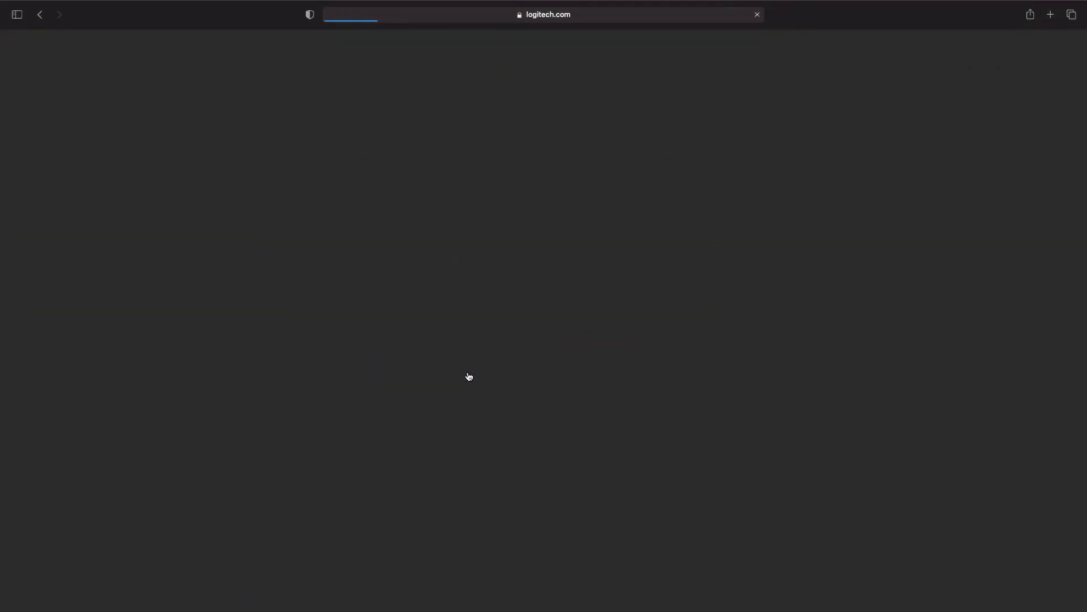
left_click(367, 424)
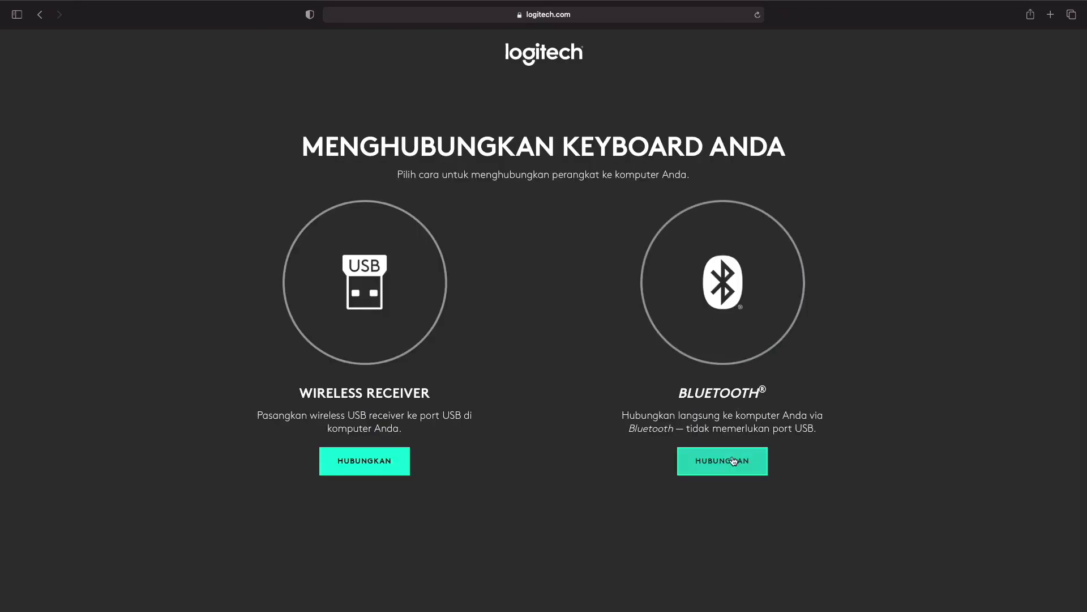
left_click(722, 456)
left_click(749, 412)
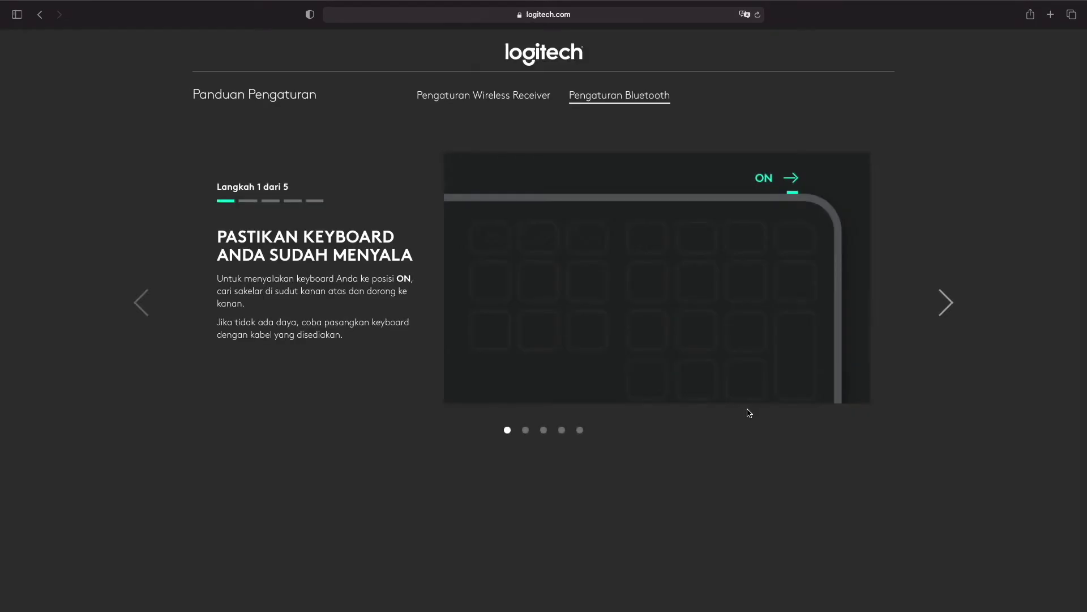
Reach the Install Logitech Options step and download Options for Mac, allowing downloads
left_click(946, 306)
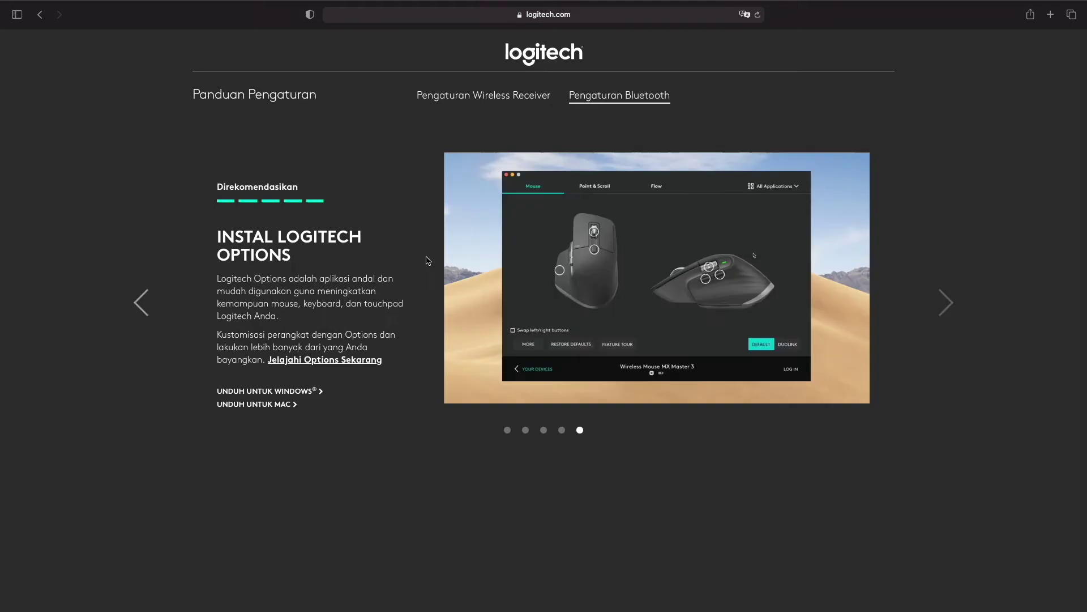
left_click(152, 294)
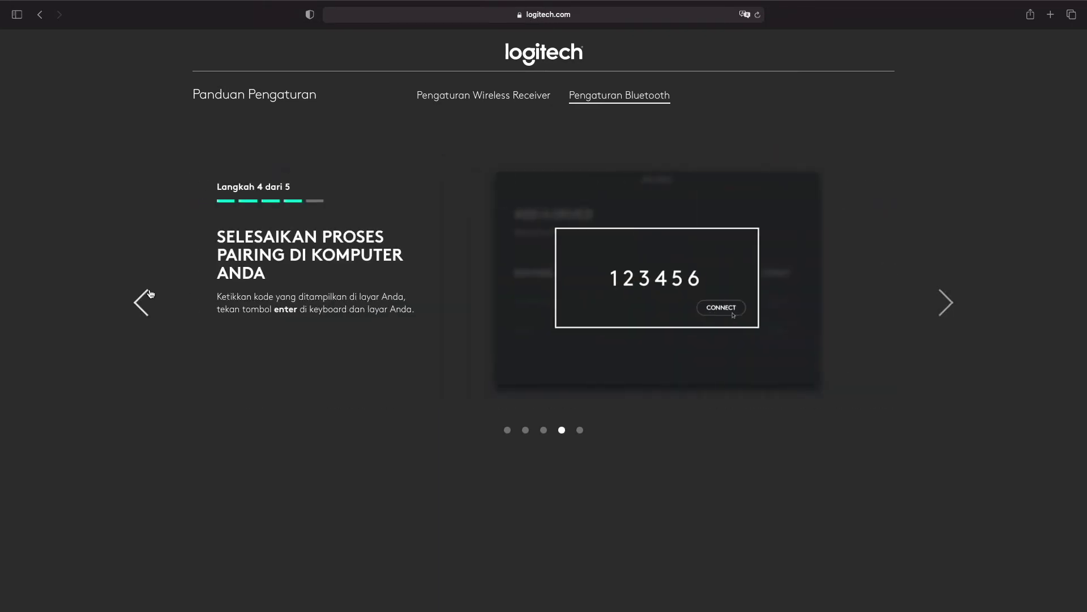
left_click(945, 301)
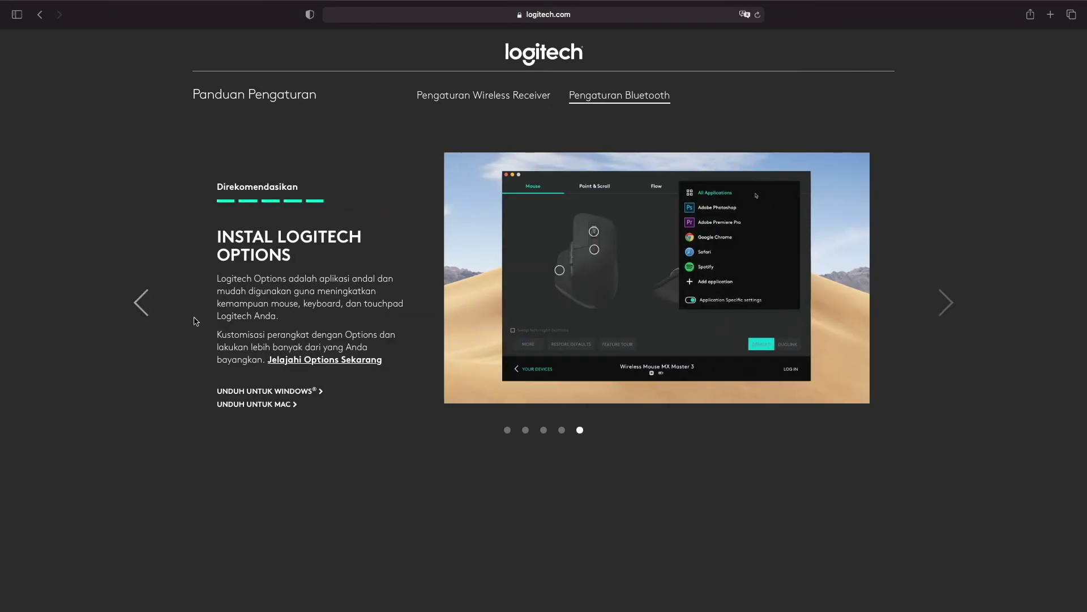
left_click(267, 404)
left_click(640, 342)
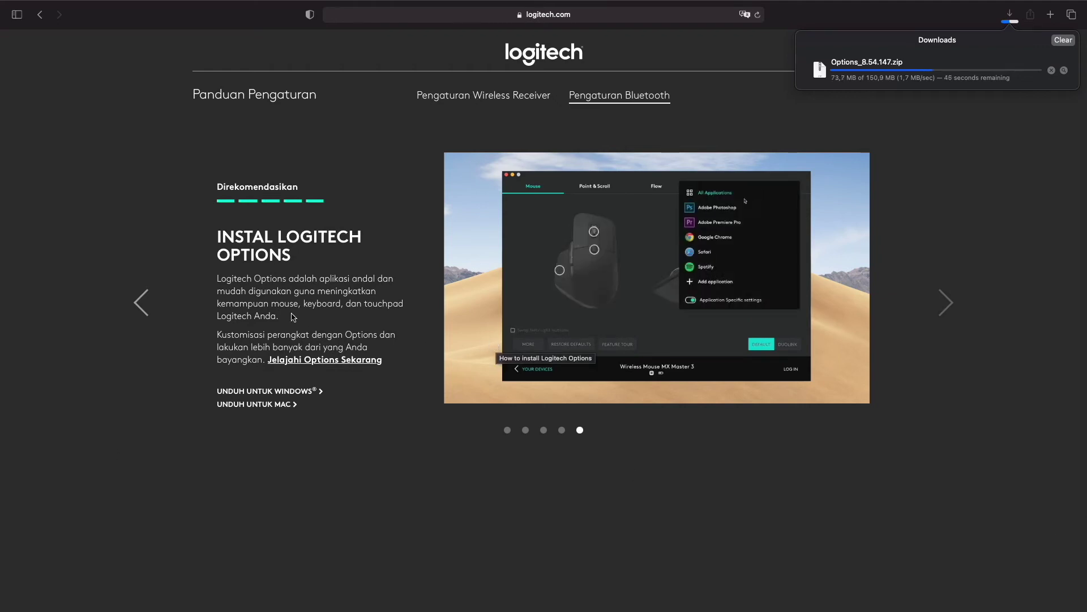
Open YouTube in a new tab, then return to the Logitech setup guide
left_click(1051, 15)
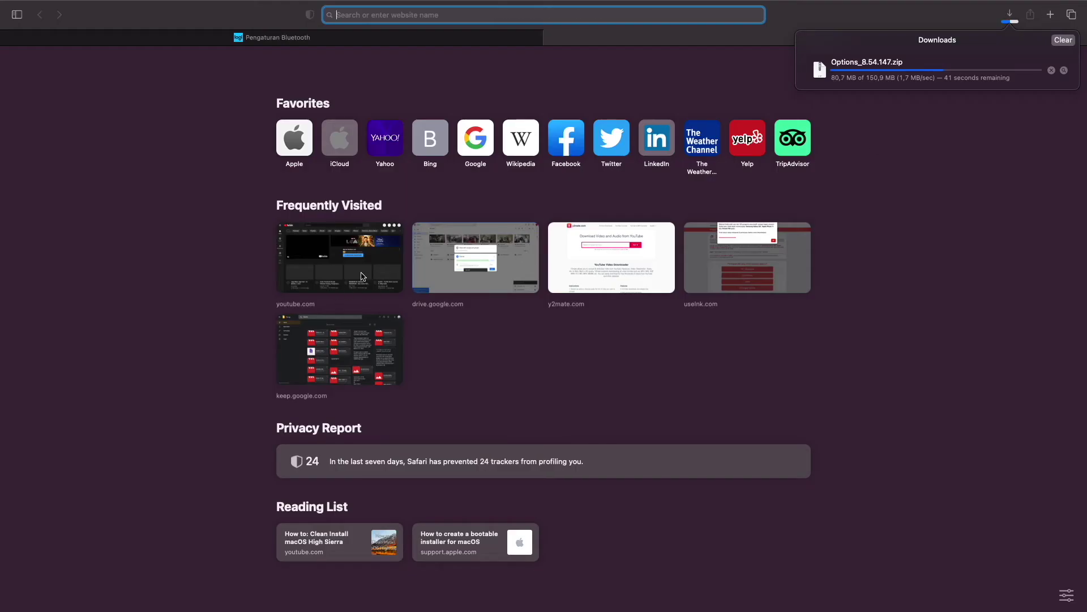
left_click(375, 262)
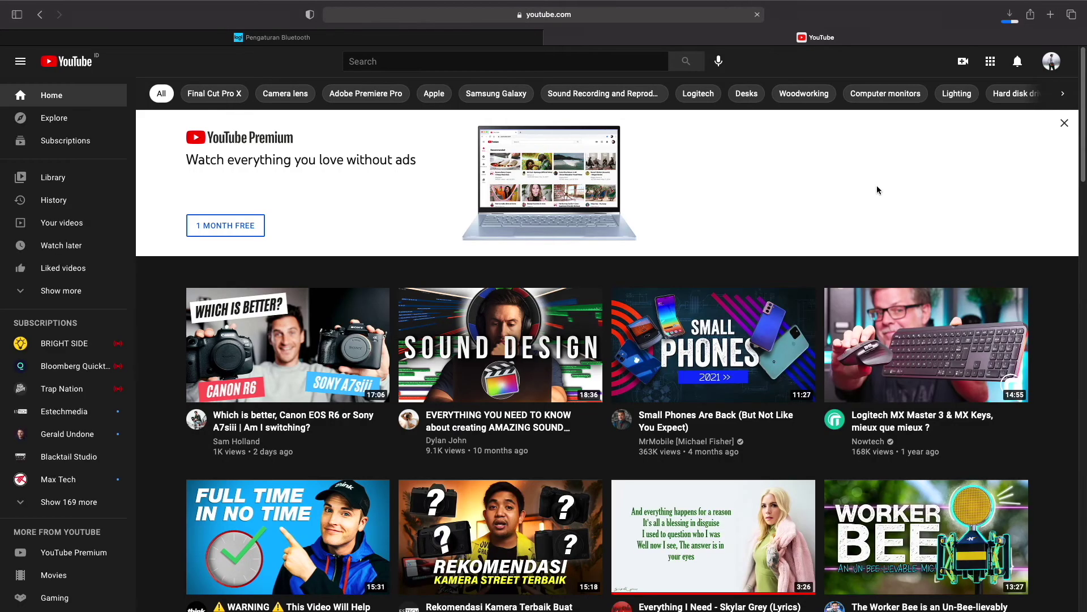
left_click(466, 36)
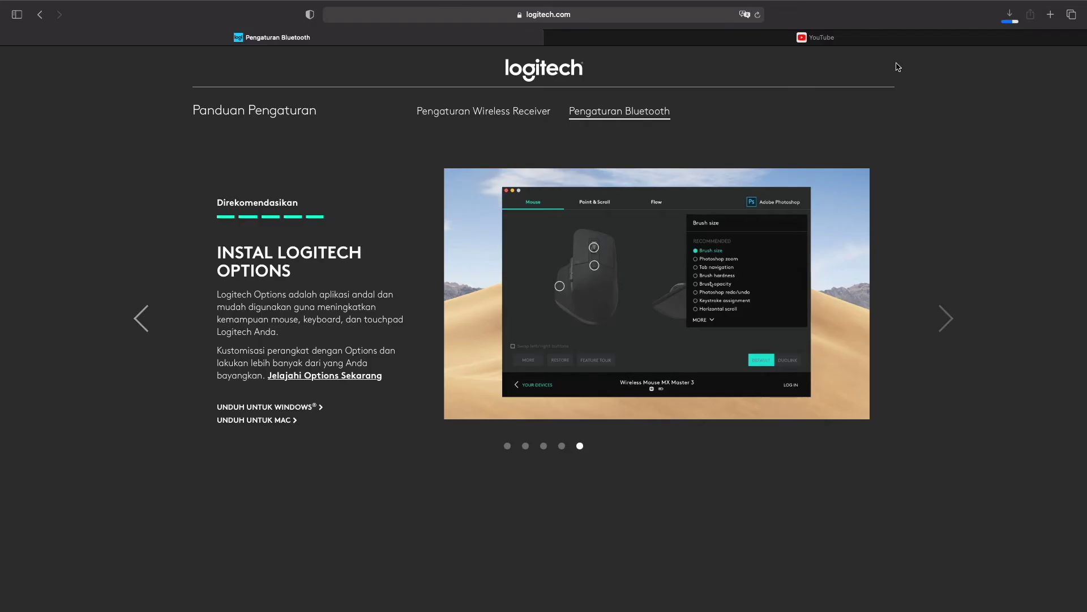
Launch the downloaded LogiMgr Installer, confirm opening it and authorise with the account password
left_click(1009, 17)
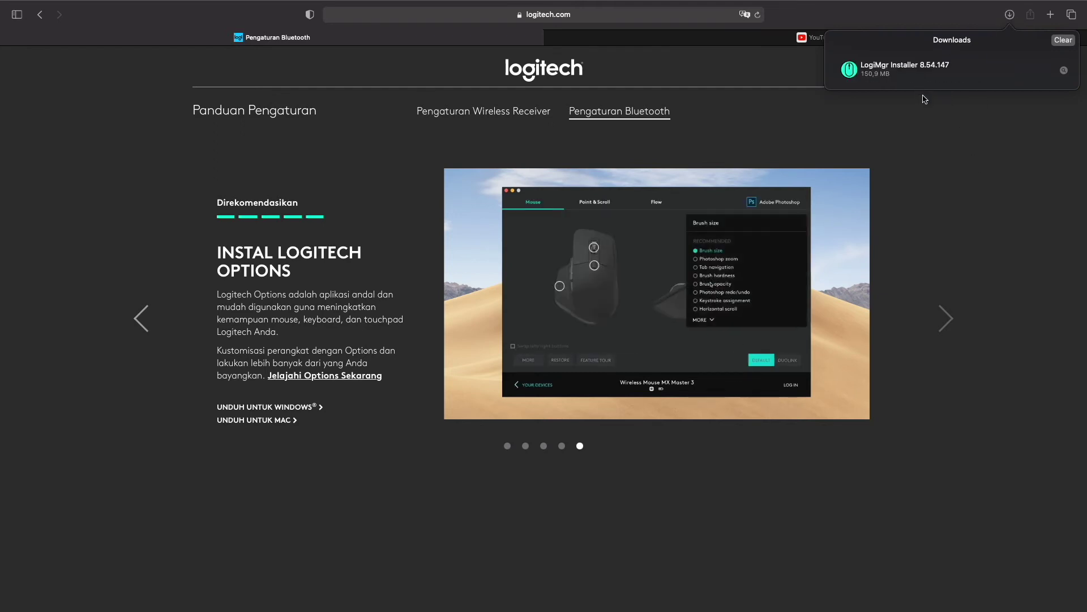
double_click(899, 71)
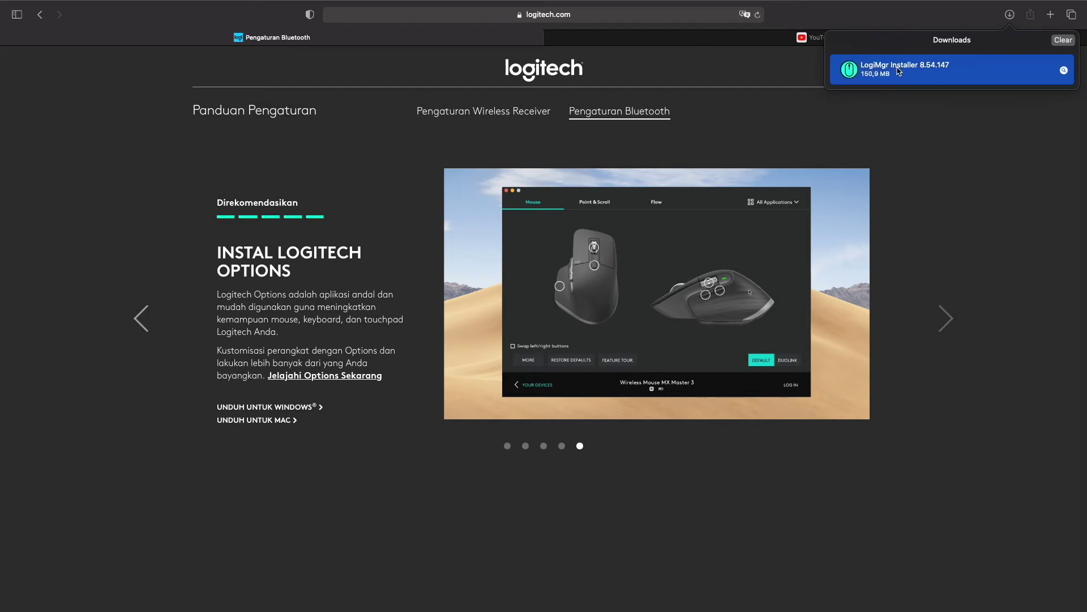
key("Return")
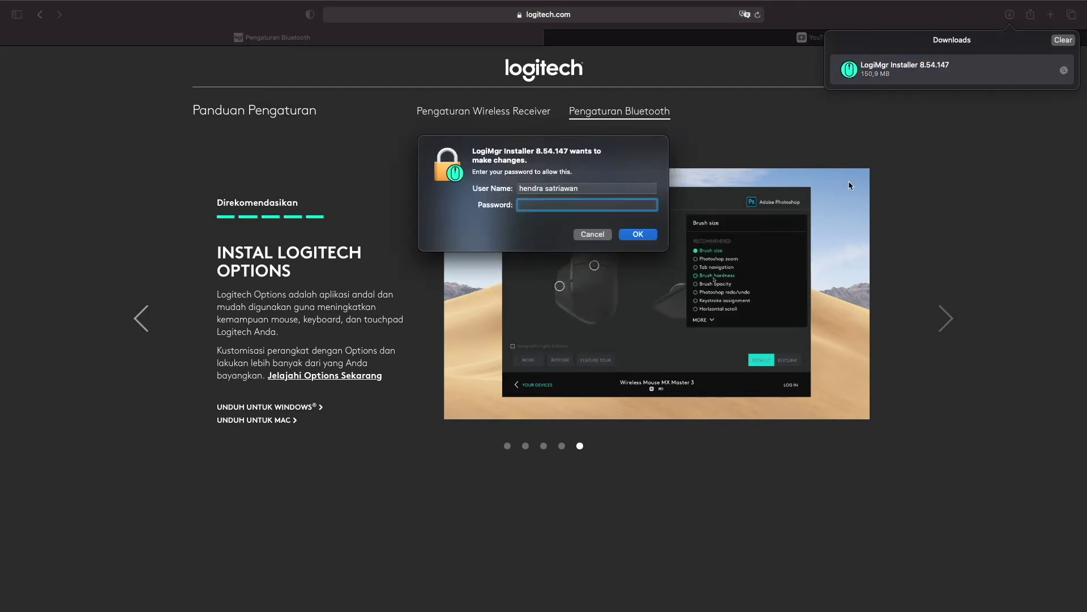
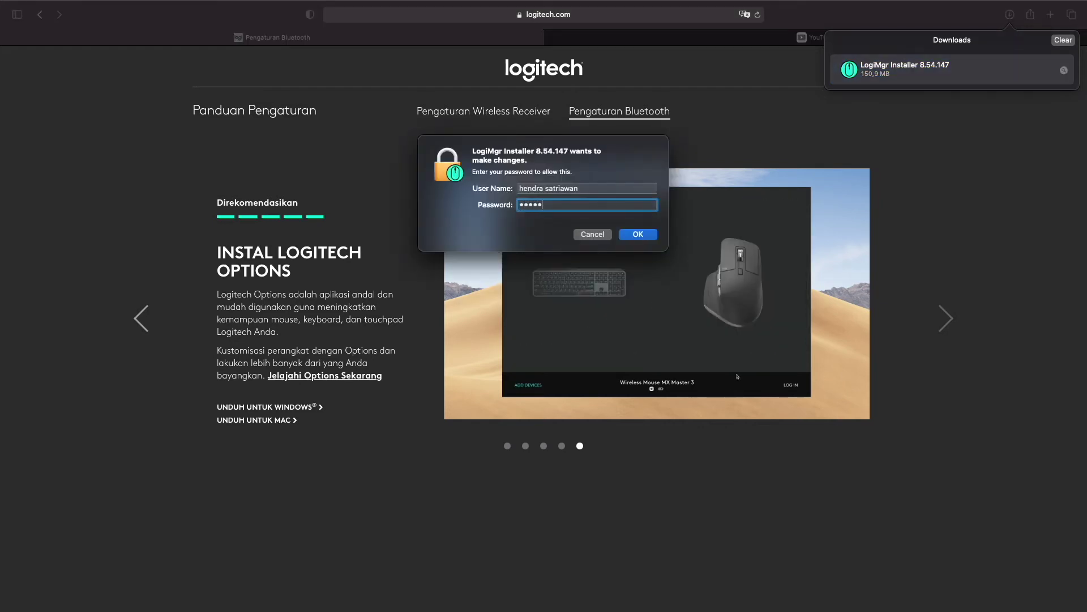
key("Return")
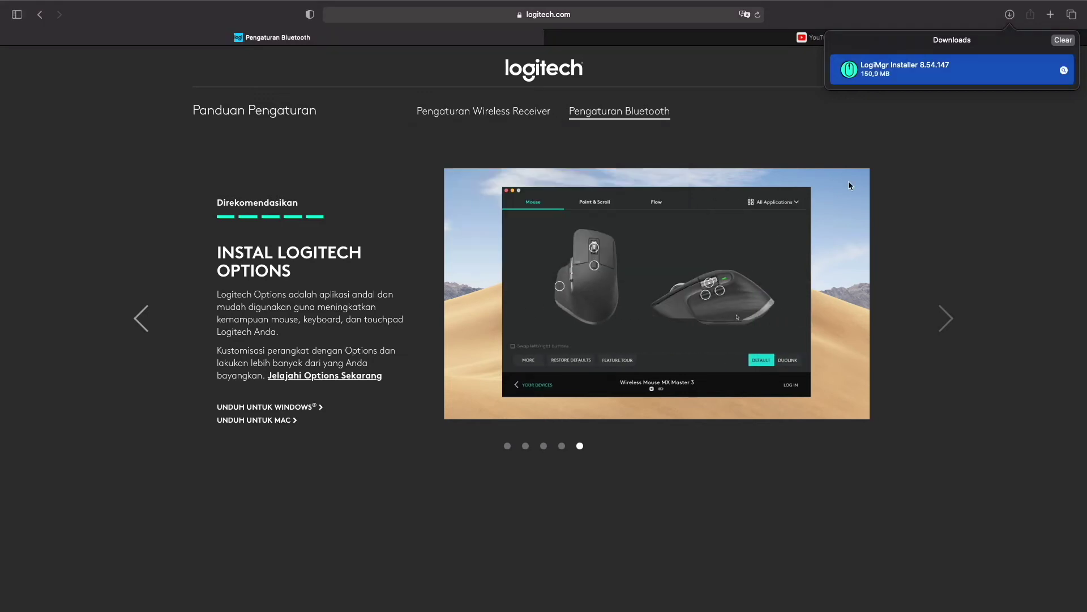
Exit full screen, minimize Safari and move the installer window lower
key("ctrl+super+f")
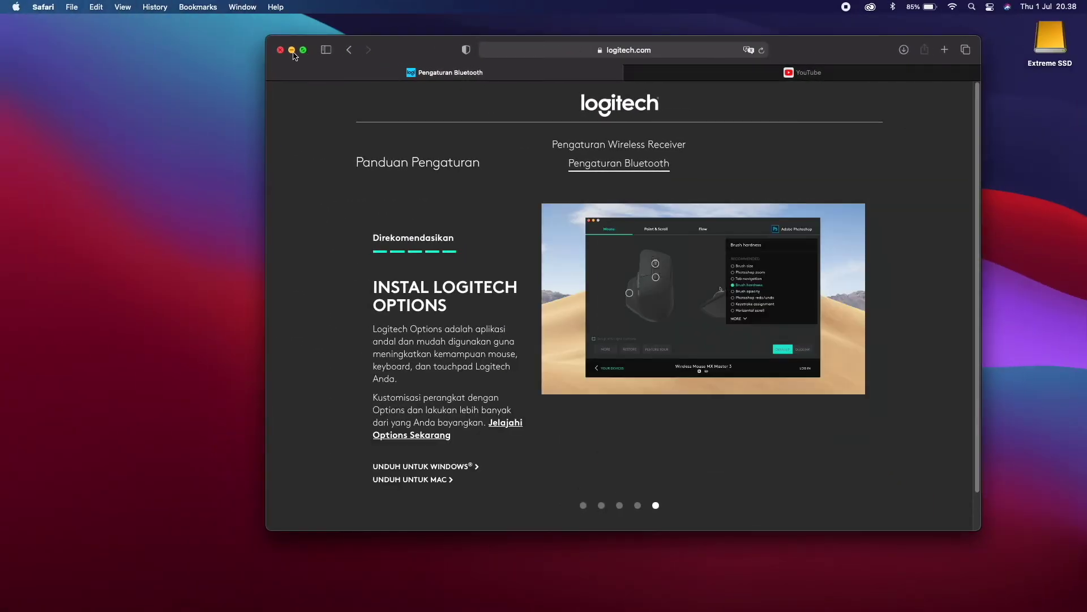
left_click(293, 51)
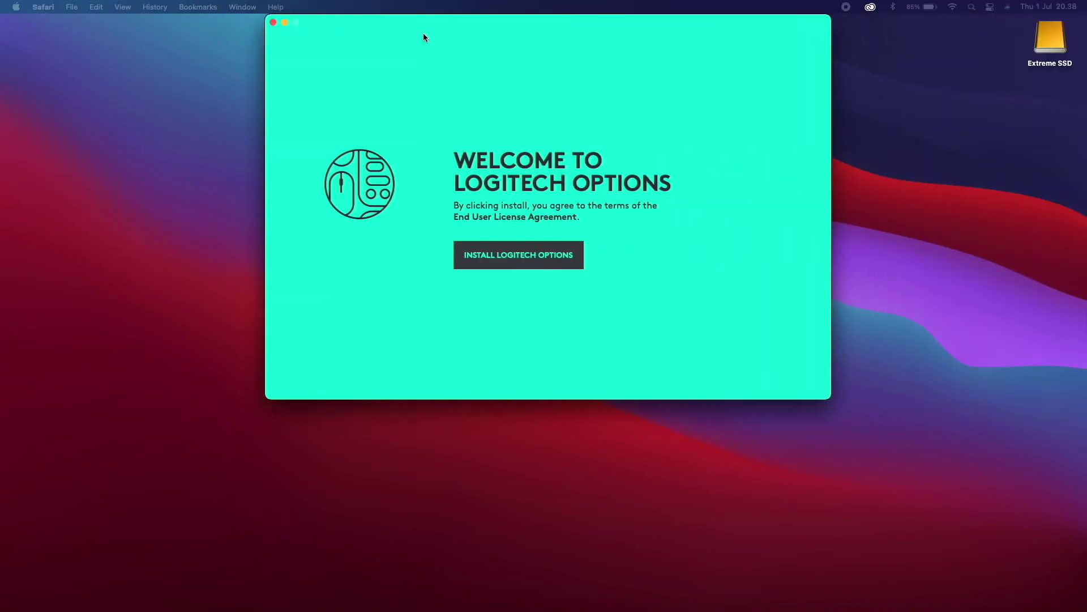
left_click_drag(423, 33, 404, 180)
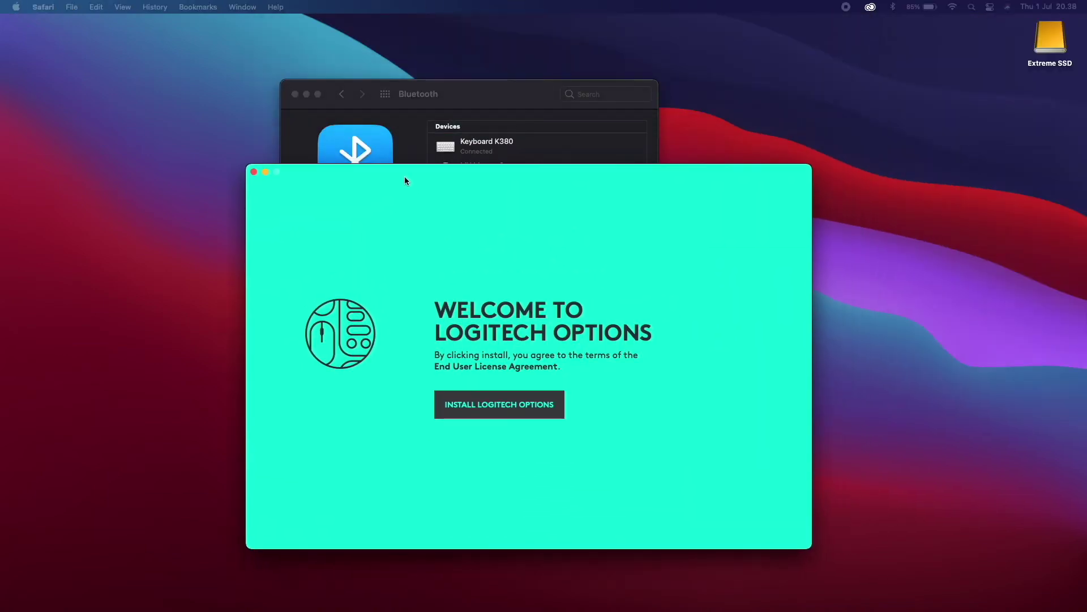
Install Logitech Options and agree to share analytics data
left_click(295, 95)
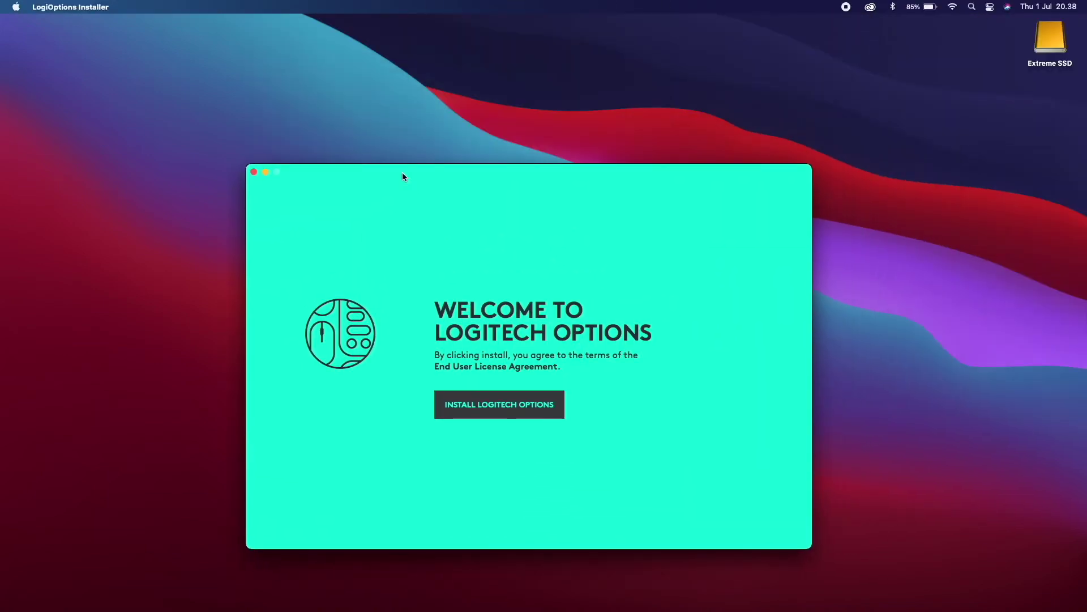
left_click(533, 410)
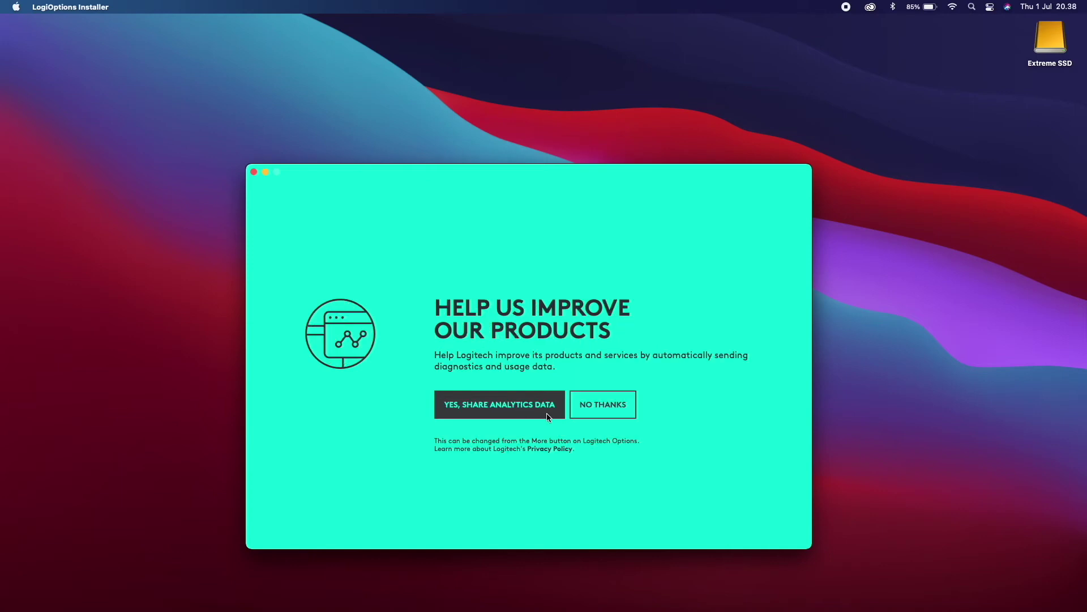
left_click(543, 411)
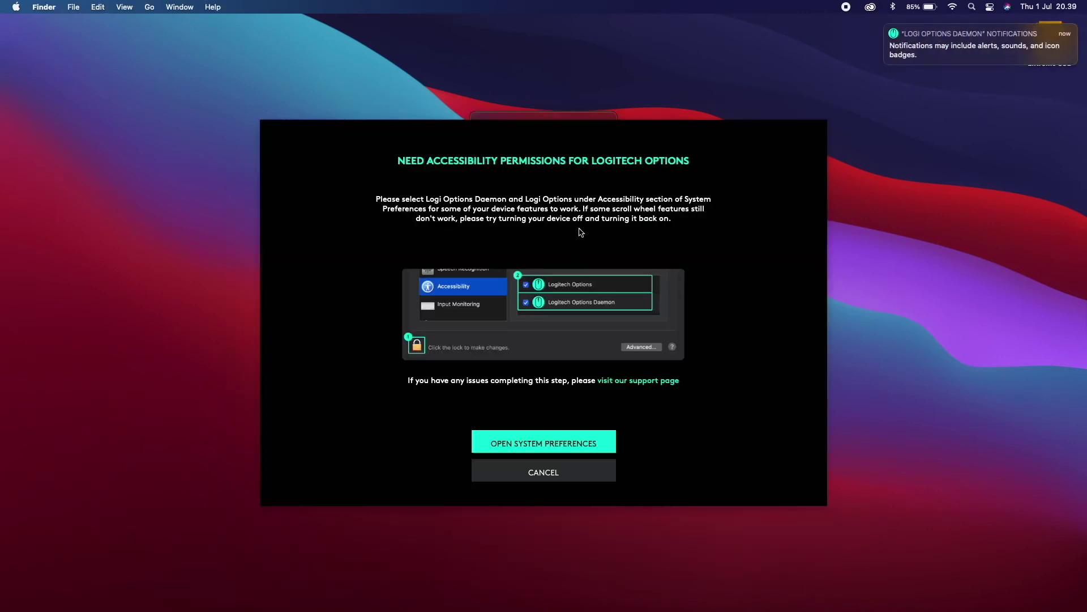
Allow Logi Options Bluetooth access in System Preferences, then start the Logi account log-in
left_click(567, 450)
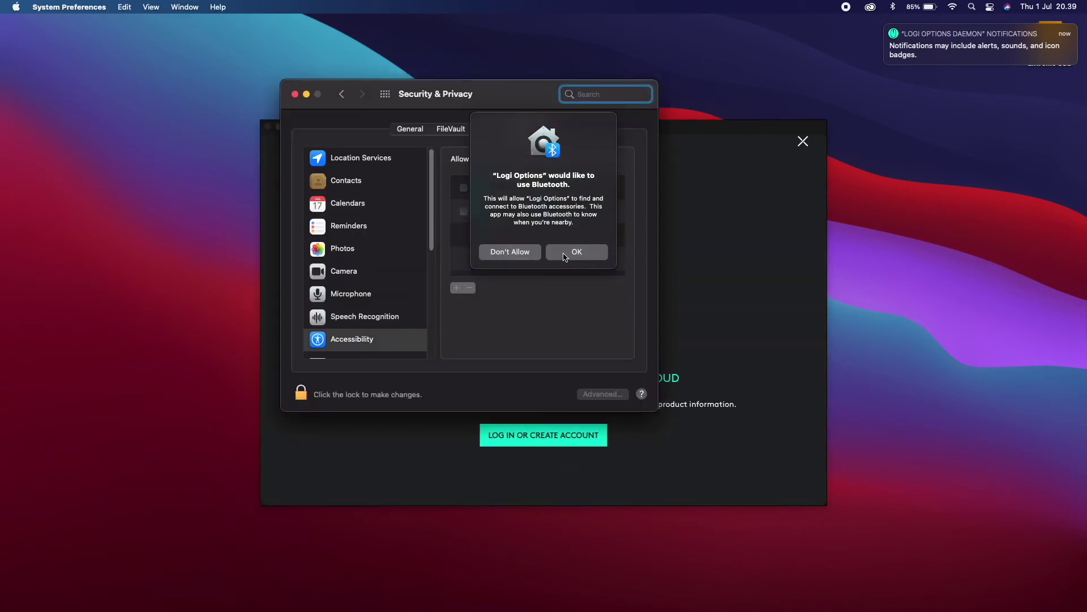
left_click(570, 256)
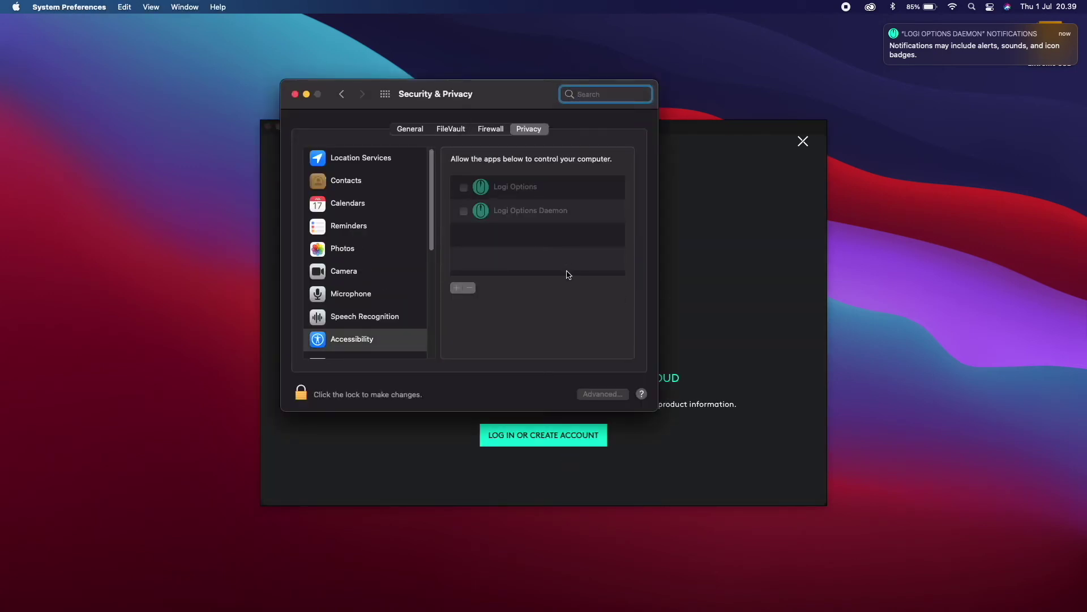
left_click(295, 98)
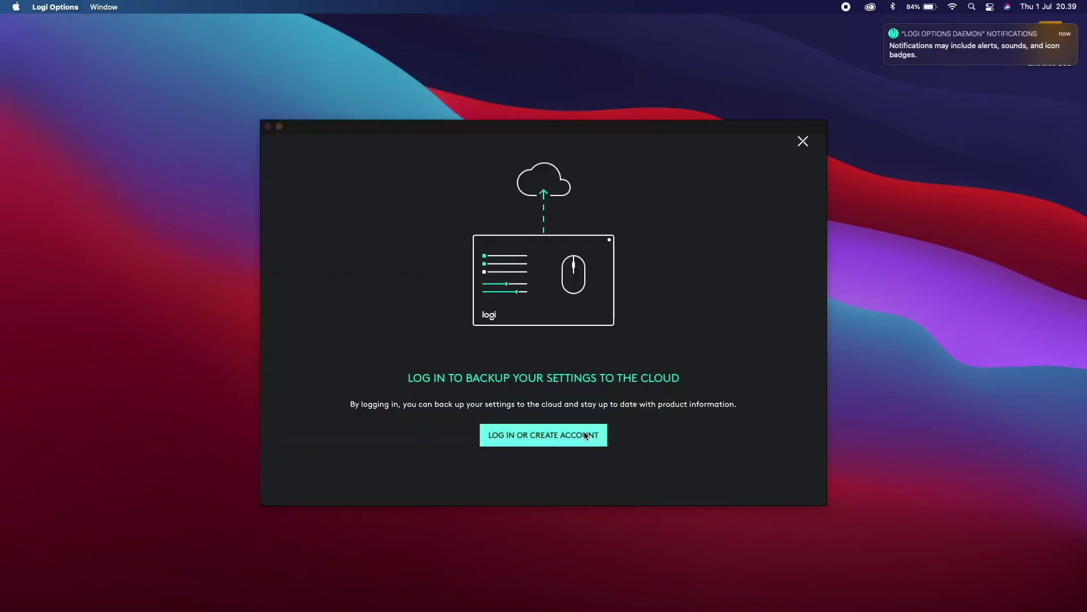
left_click(582, 434)
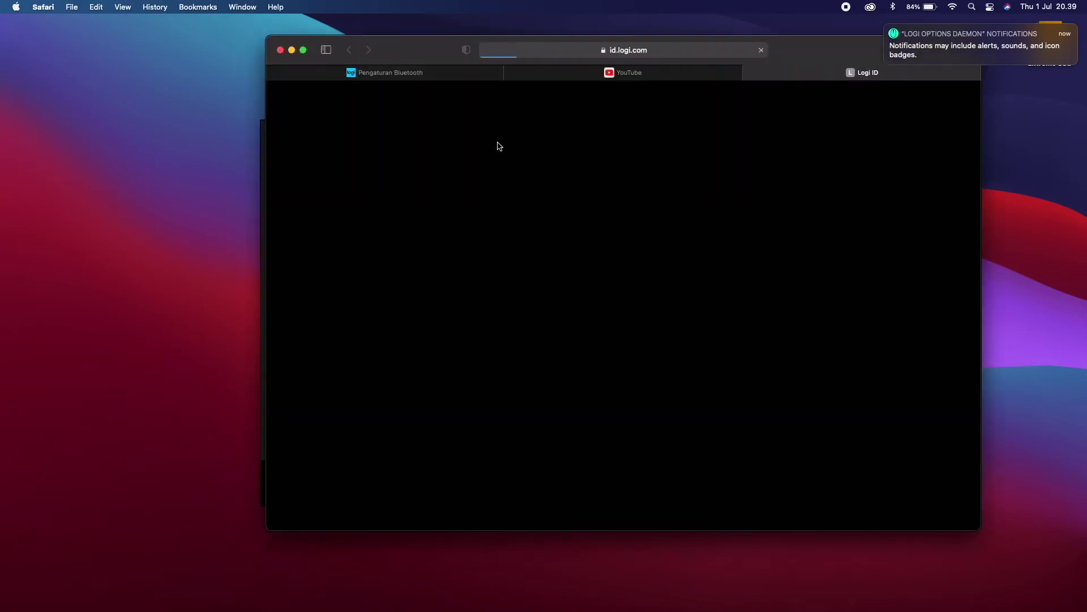
Fill the Create an Account form with name, e-mail and a longer password, and submit
left_click(652, 432)
key("Tab")
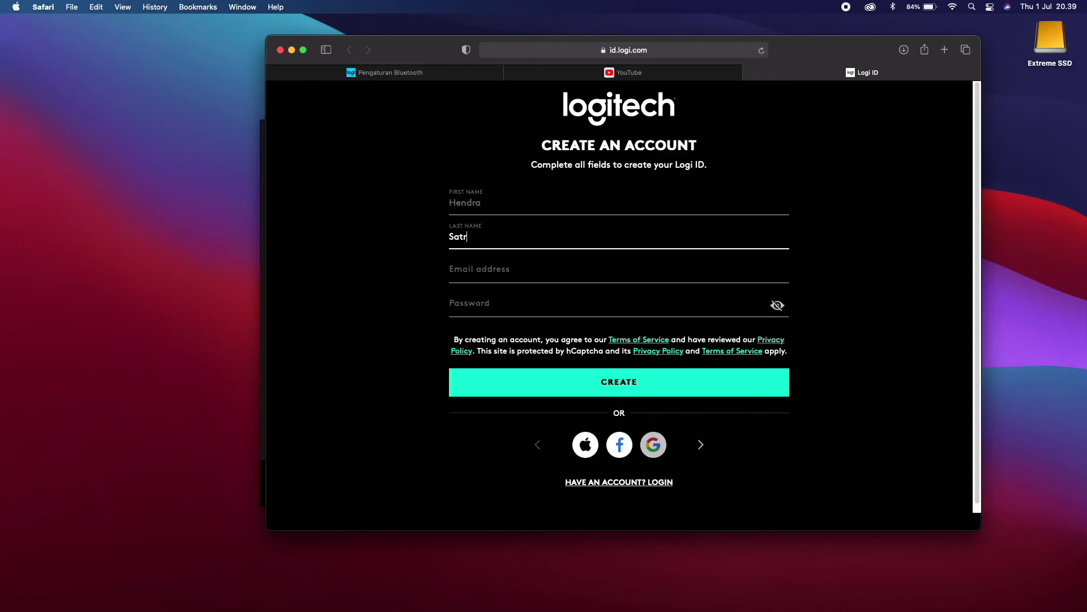
key("Tab")
key("Tab")
type("*********")
left_click_drag(499, 306, 409, 305)
type("*************")
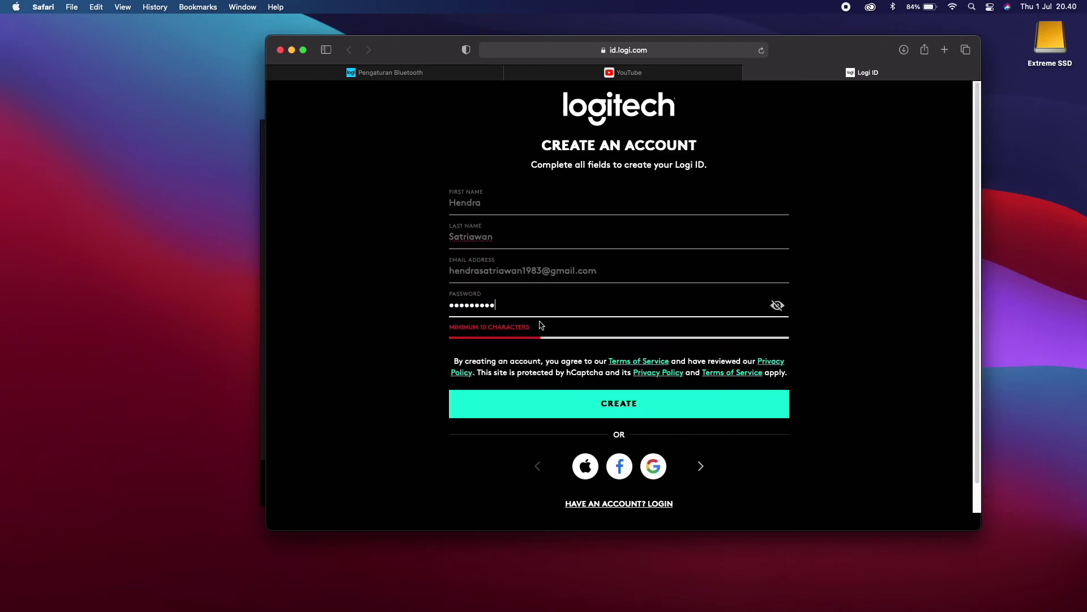
left_click(654, 390)
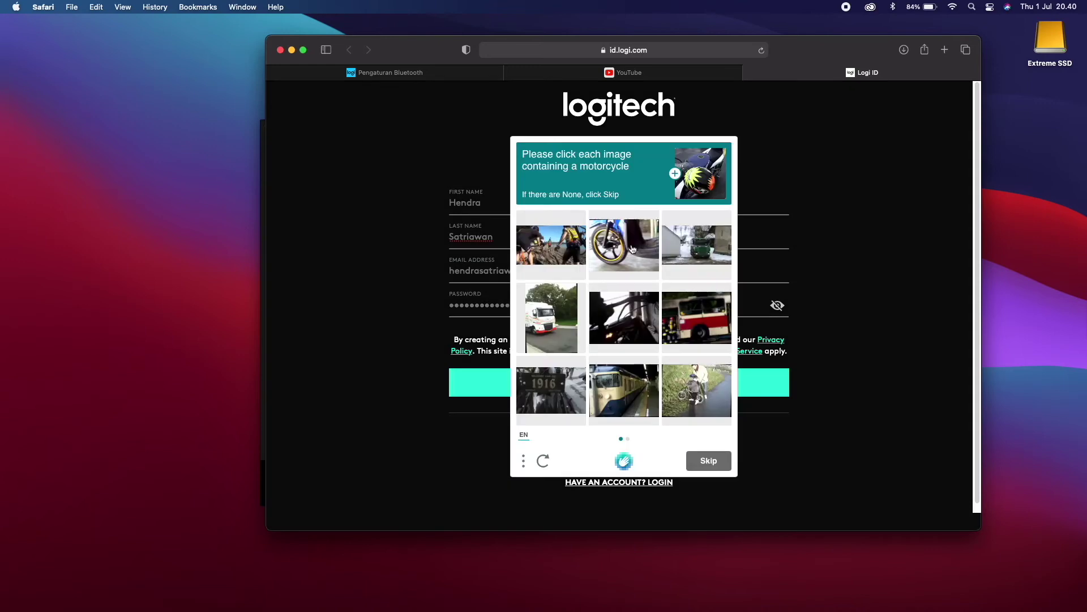
Pass the image challenge, confirm the e-mail address, and let the page open Logi Options
left_click(622, 315)
left_click(708, 459)
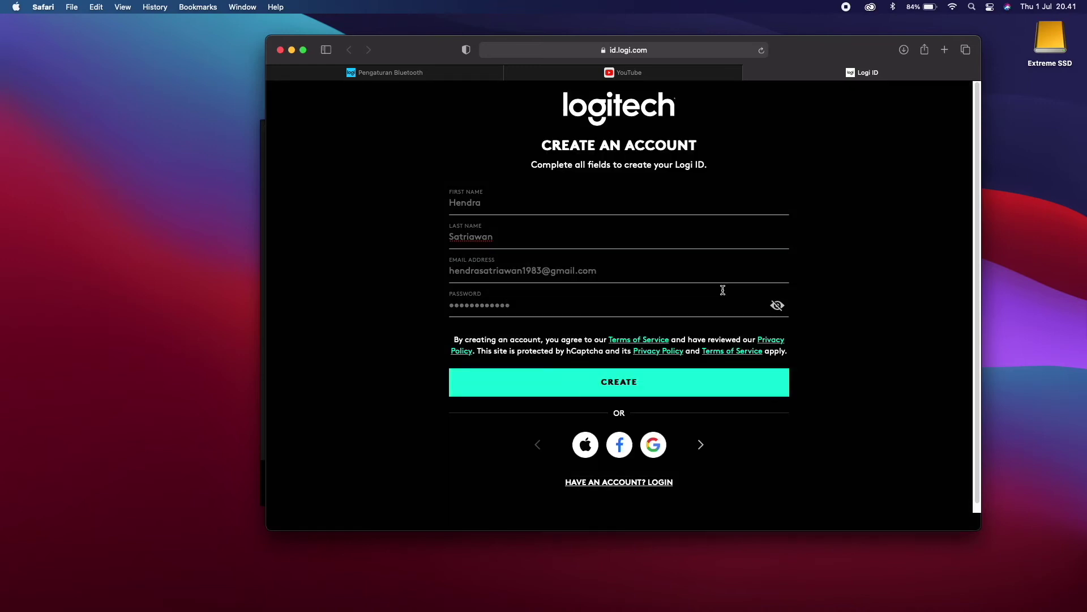
left_click(304, 50)
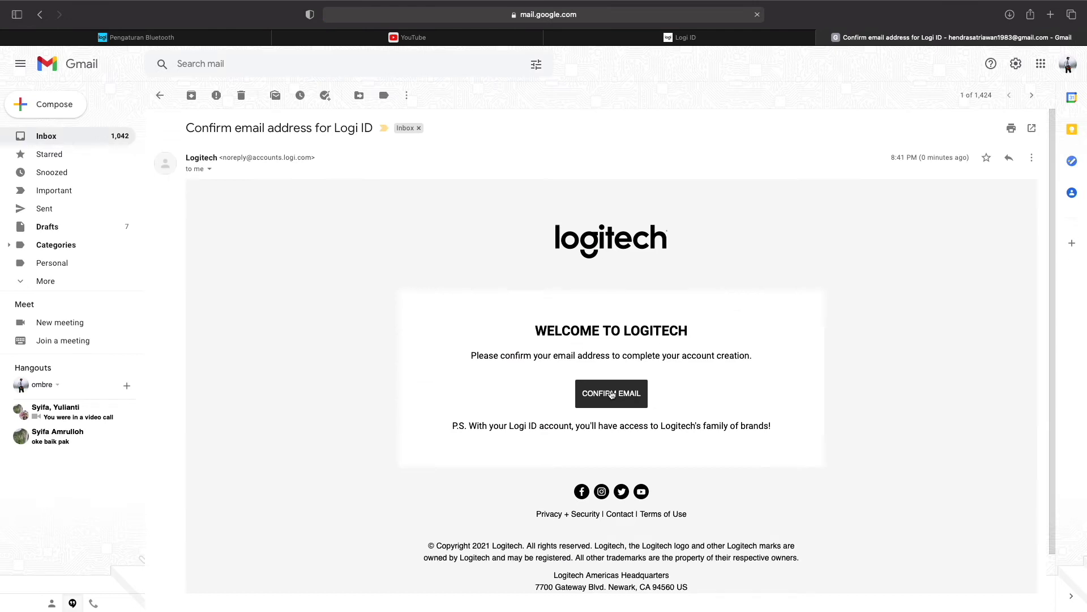
left_click(611, 392)
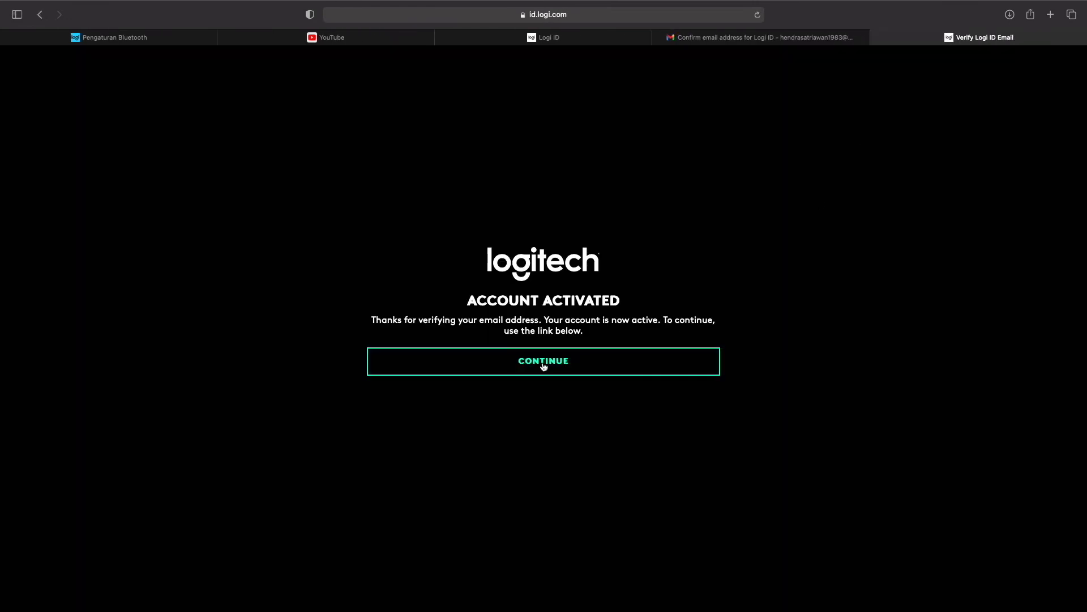
left_click(544, 362)
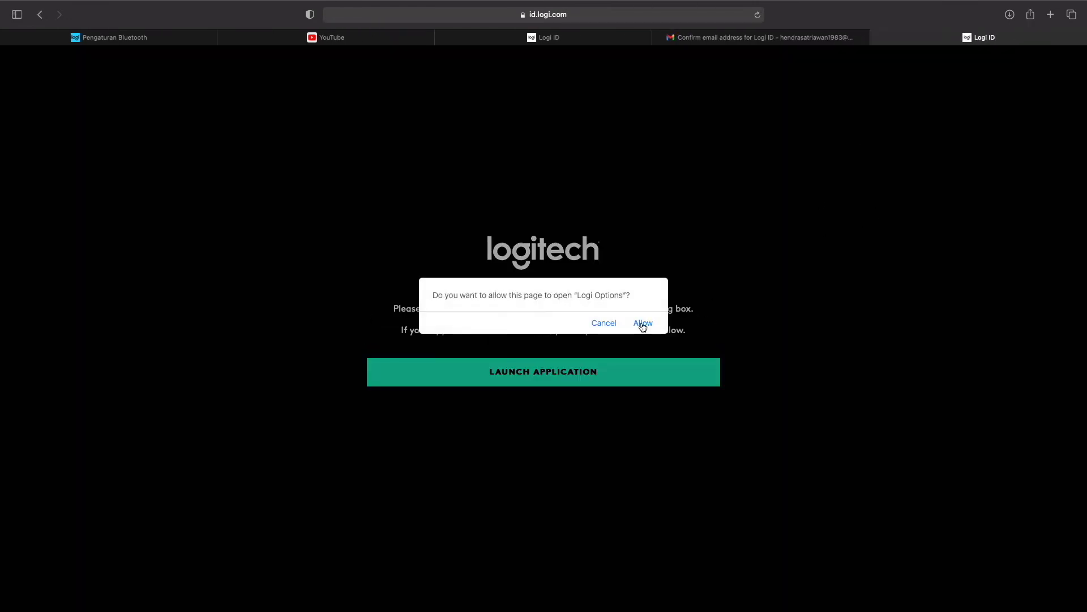
left_click(643, 323)
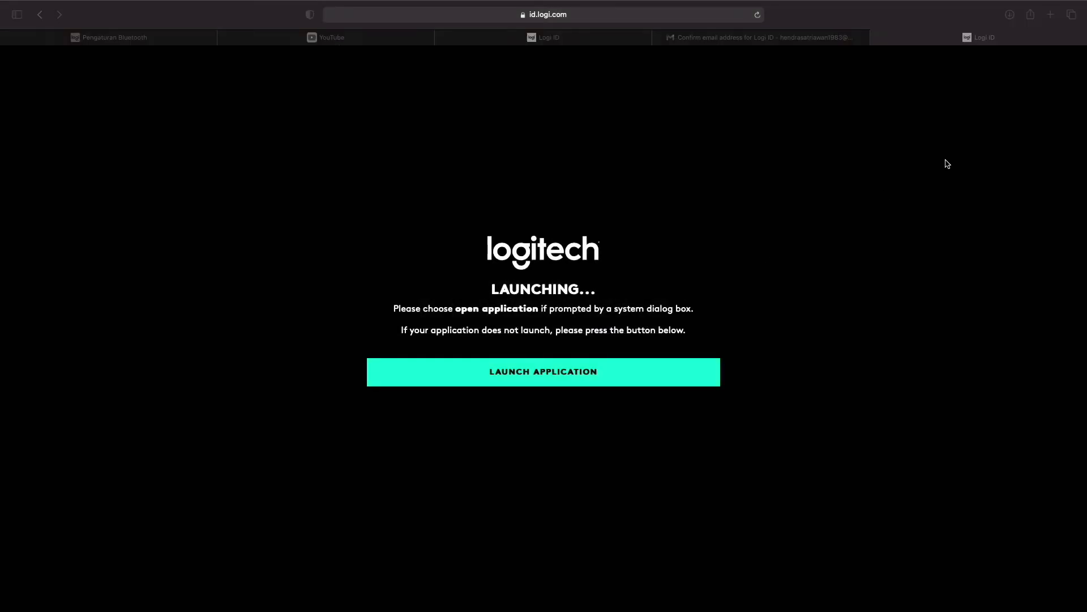
Exit full screen, minimize Safari and dismiss the Logi Options welcome message
mouse_move(236, 2)
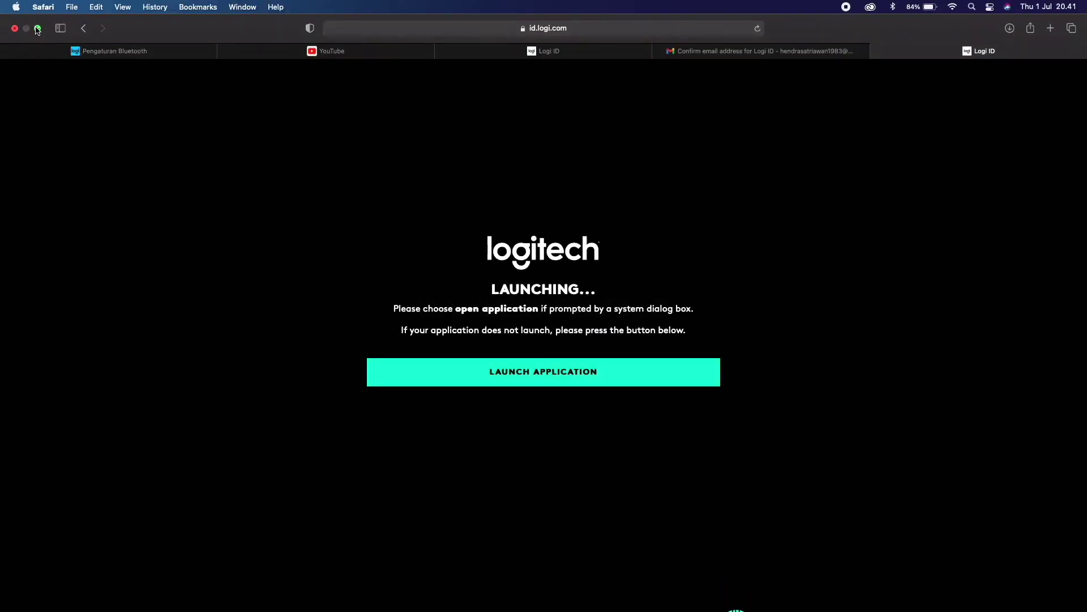
left_click(37, 28)
left_click(292, 50)
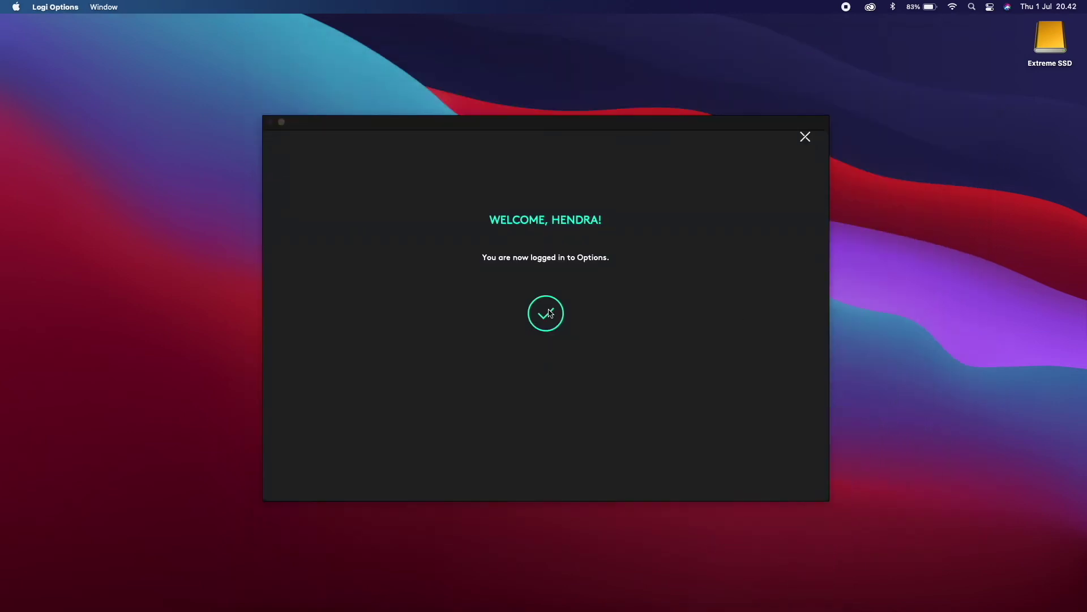
left_click(807, 138)
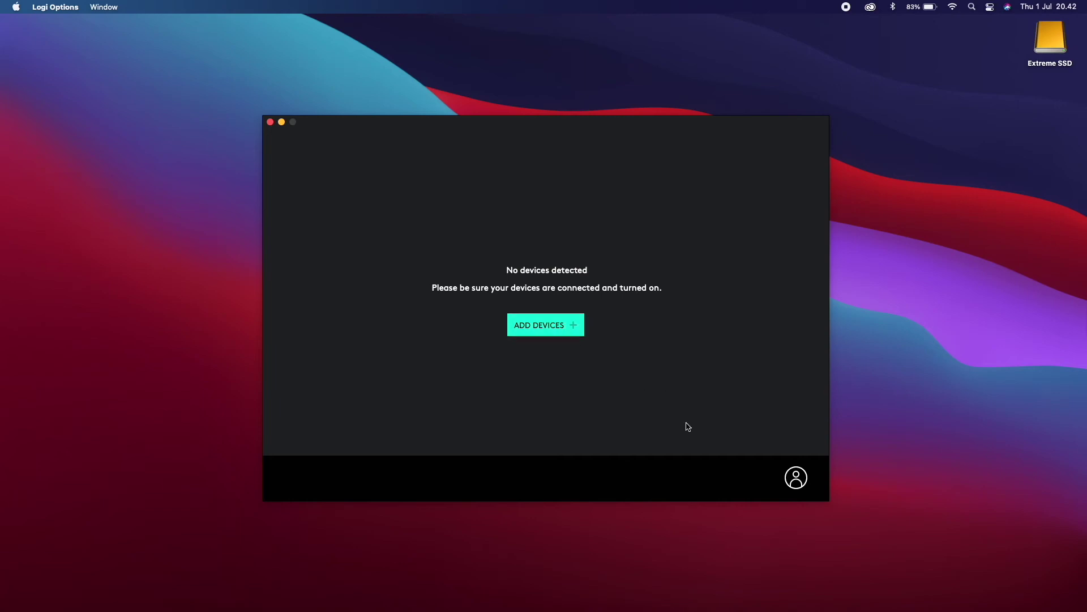
Check the signed-in account details, then choose ADD DEVICES and set up a Bluetooth device
left_click(799, 480)
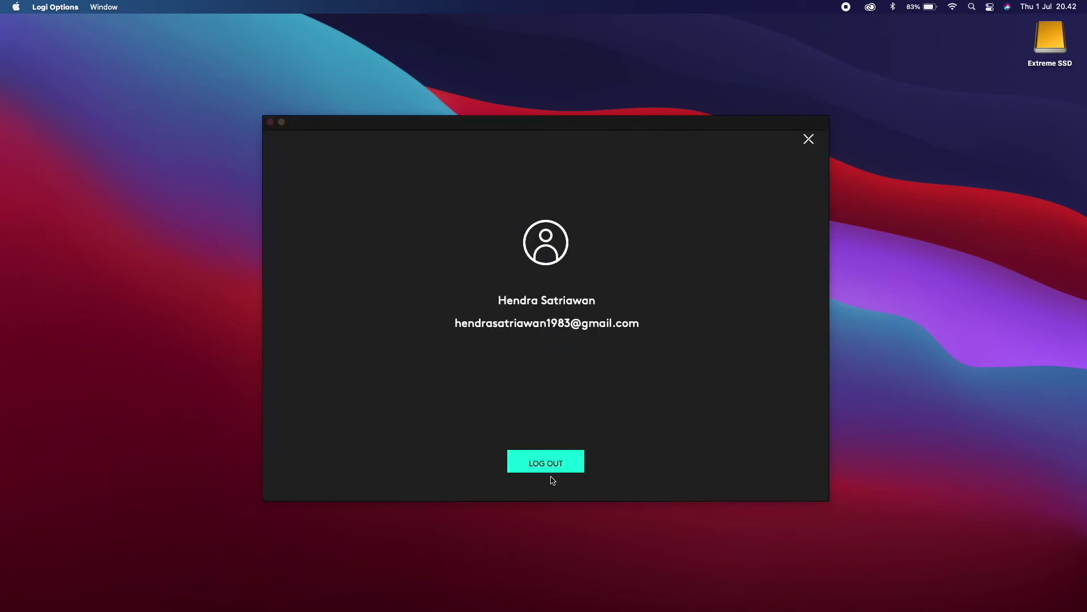
left_click(812, 144)
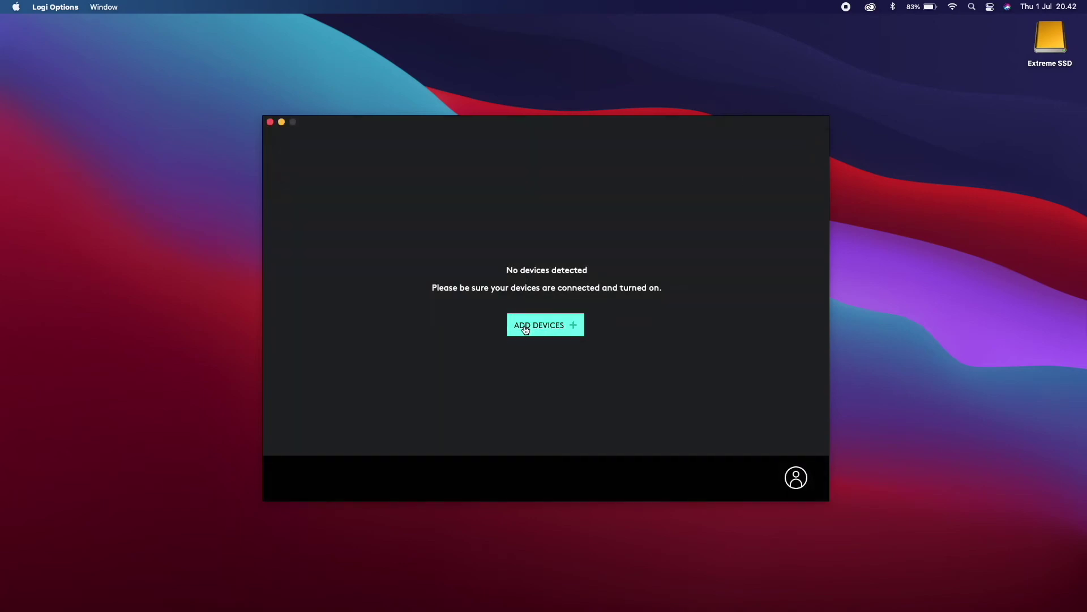
left_click(521, 327)
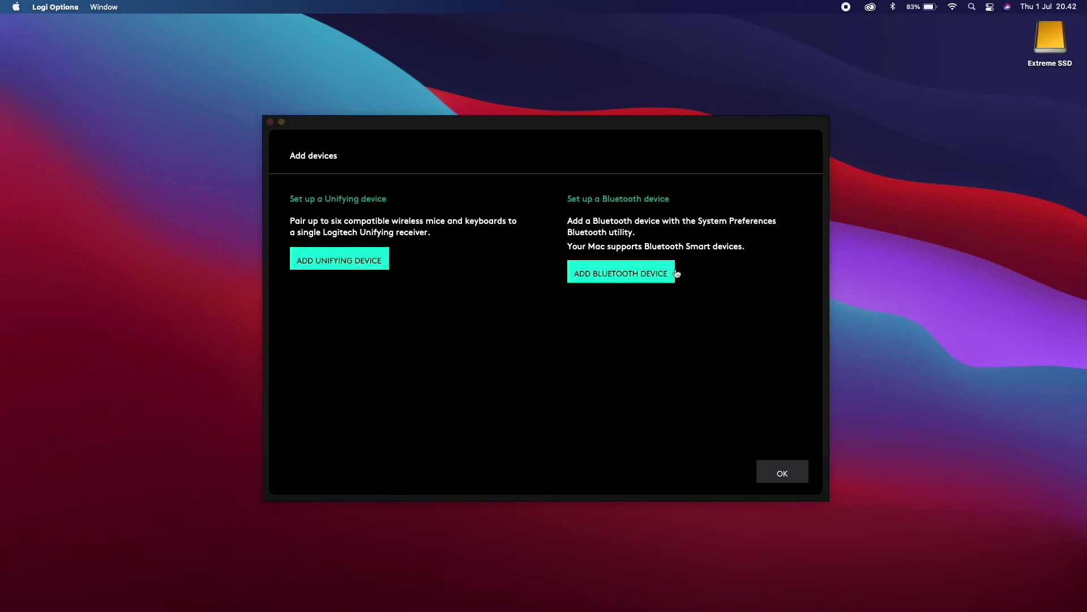
left_click(627, 280)
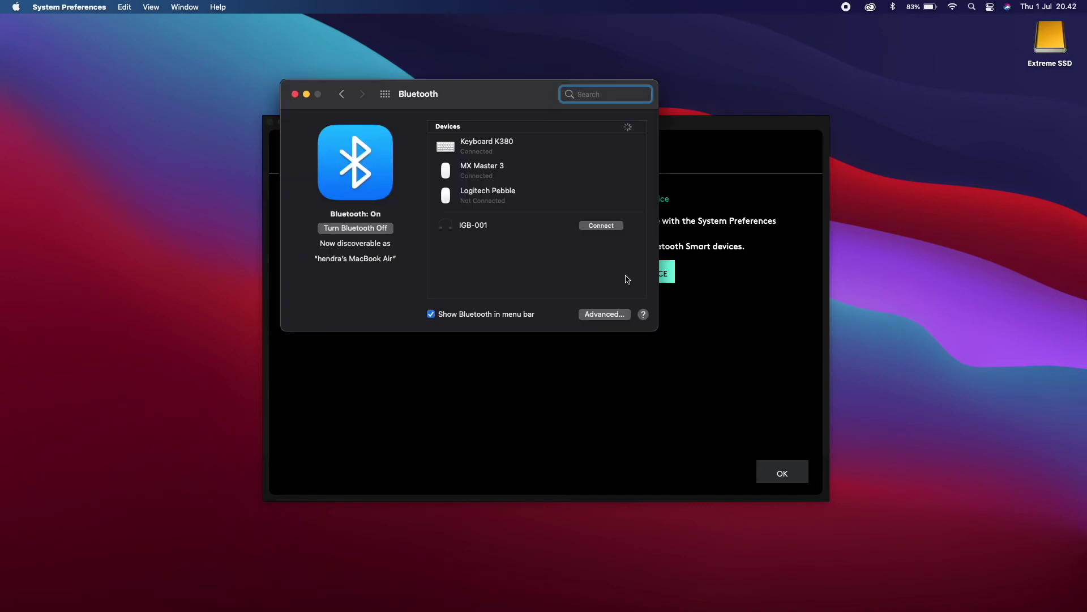
Select the connected MX Master 3 in Bluetooth preferences and return to Logi Options
left_click(492, 177)
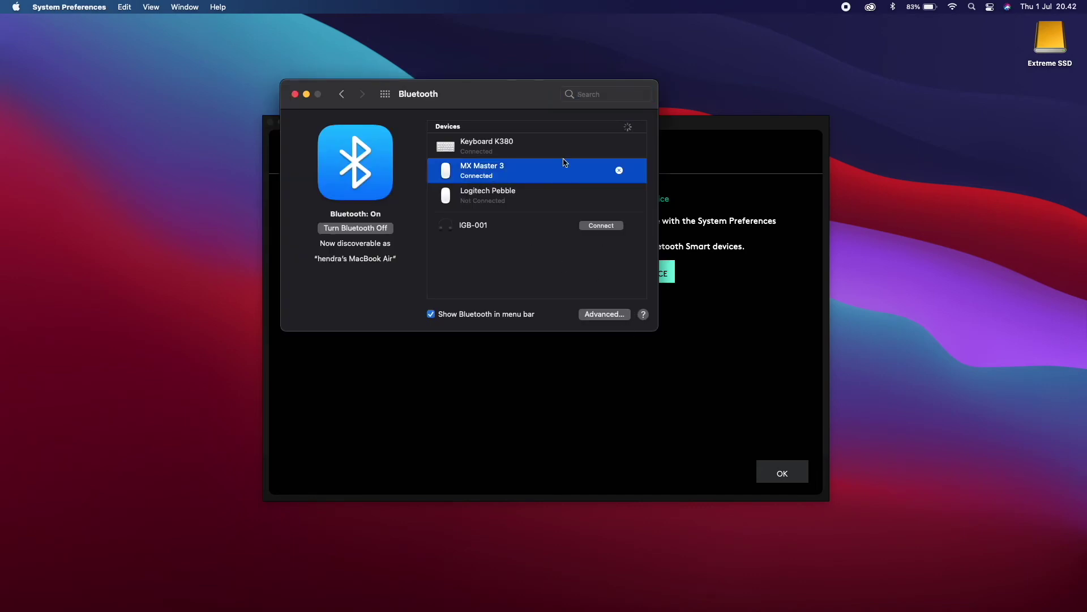
left_click(736, 129)
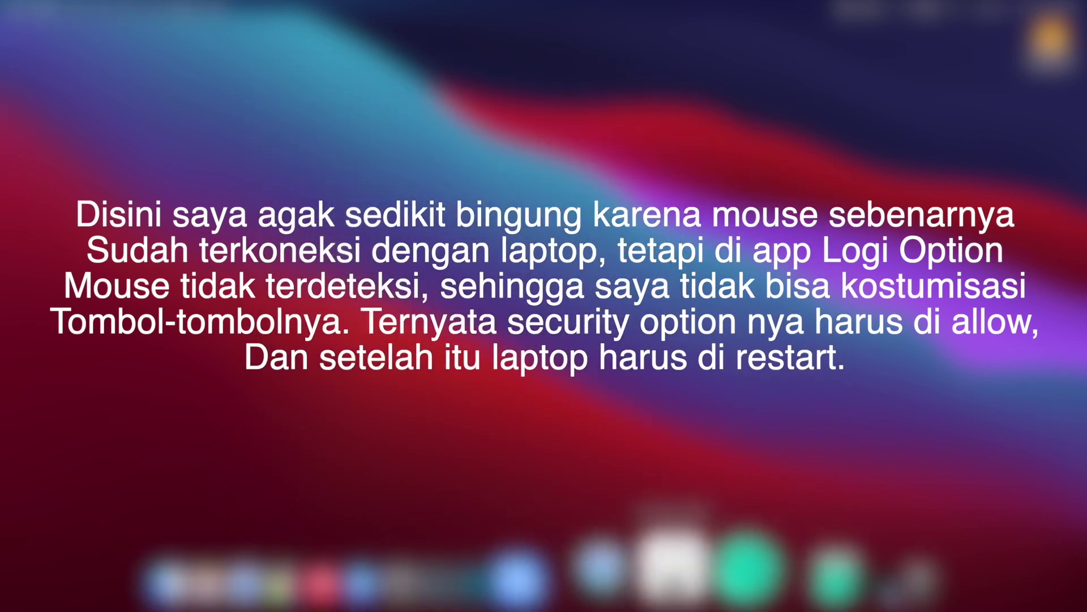
Relaunch Logi Options, unlock Security & Privacy, grant both Logi entries Accessibility access, and relock
left_click(718, 571)
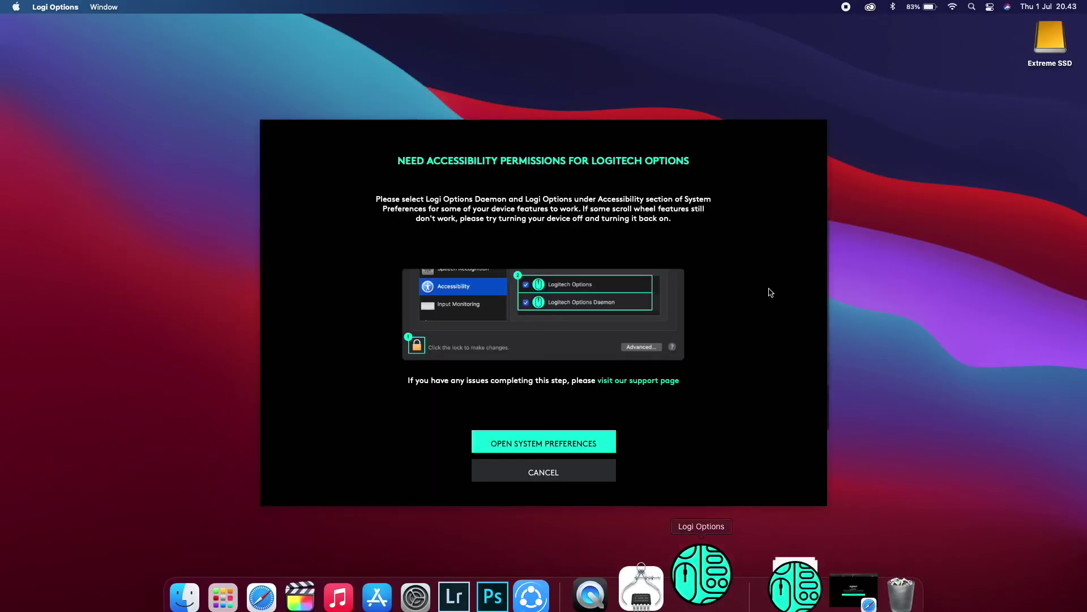
left_click(569, 443)
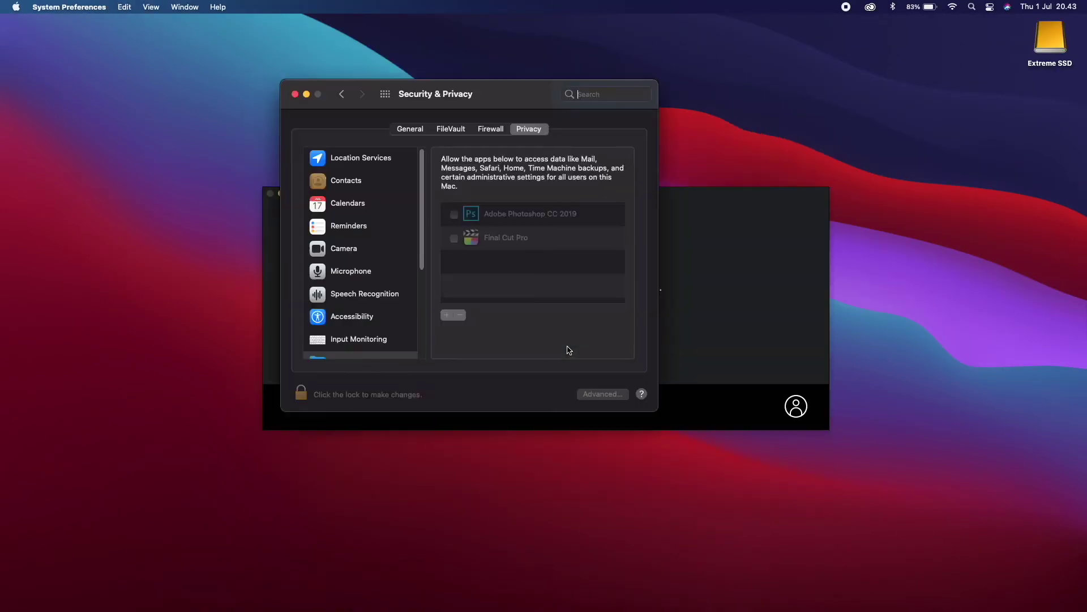
left_click(468, 191)
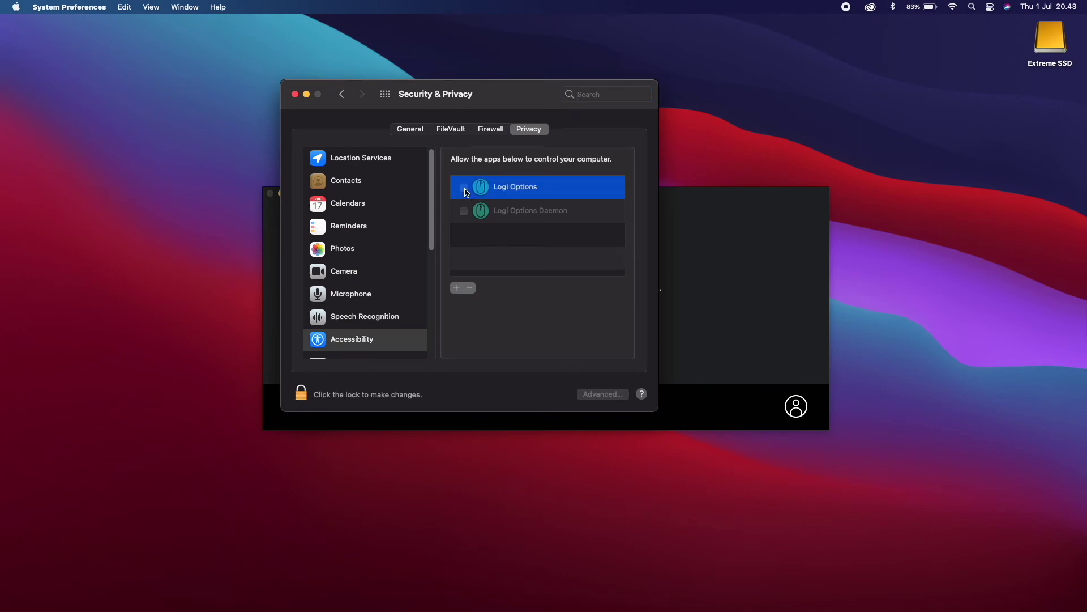
left_click(300, 392)
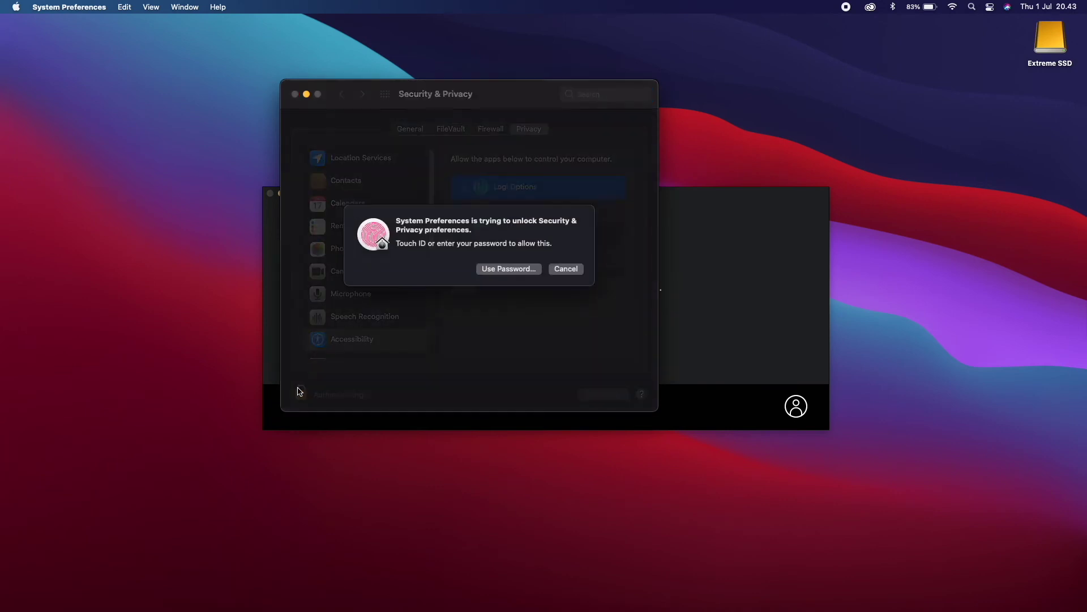
left_click(529, 270)
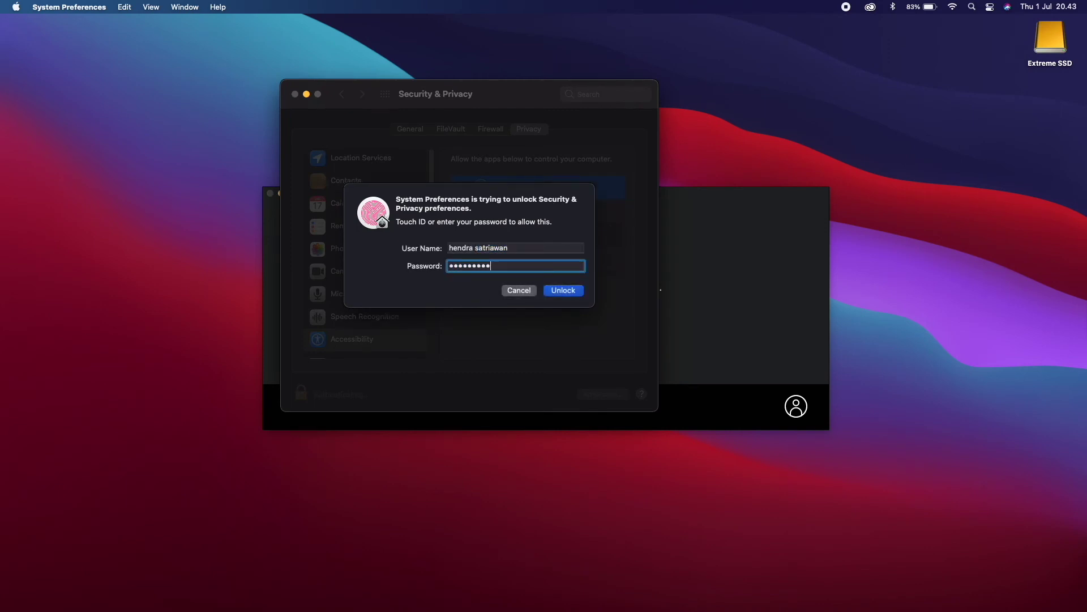
key("Return")
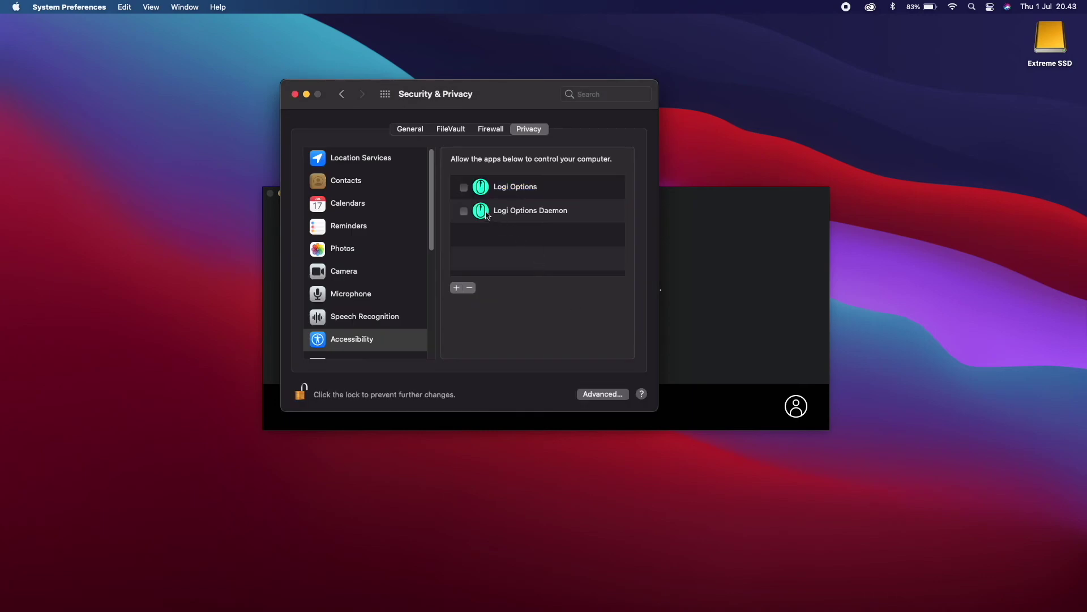
left_click(464, 188)
left_click(300, 393)
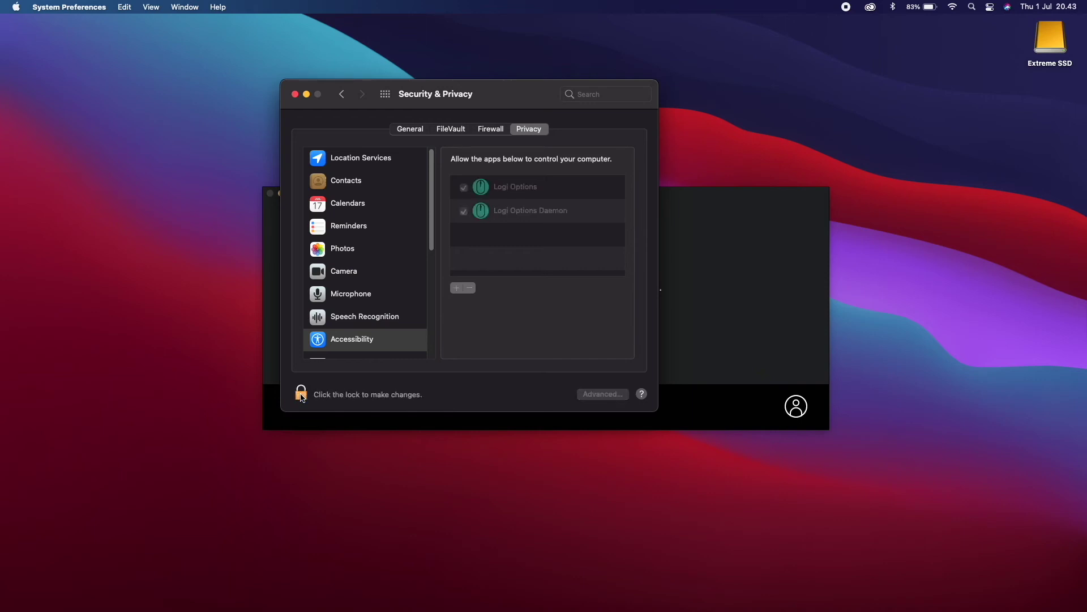
Close System Preferences, cancel the stray file-open dialog, and continue past Welcome to MX Master 3
left_click(295, 95)
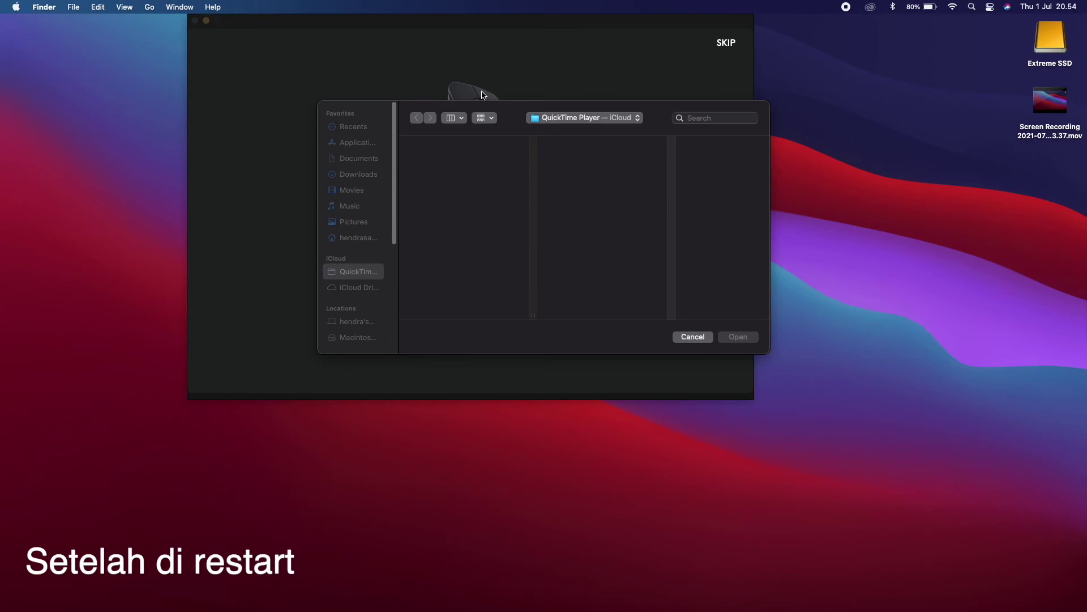
left_click(693, 339)
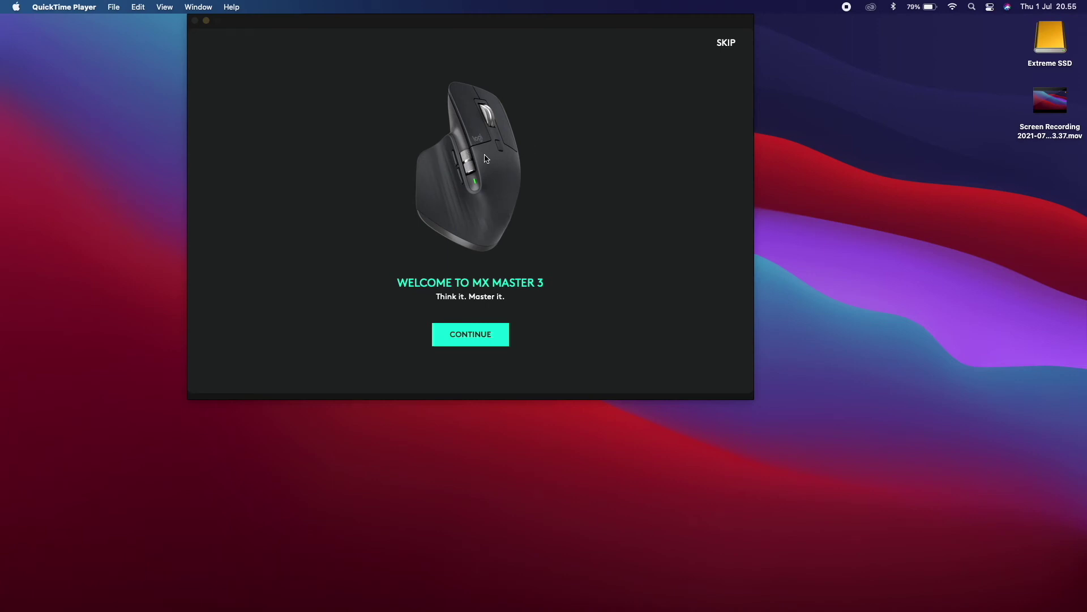
left_click(479, 338)
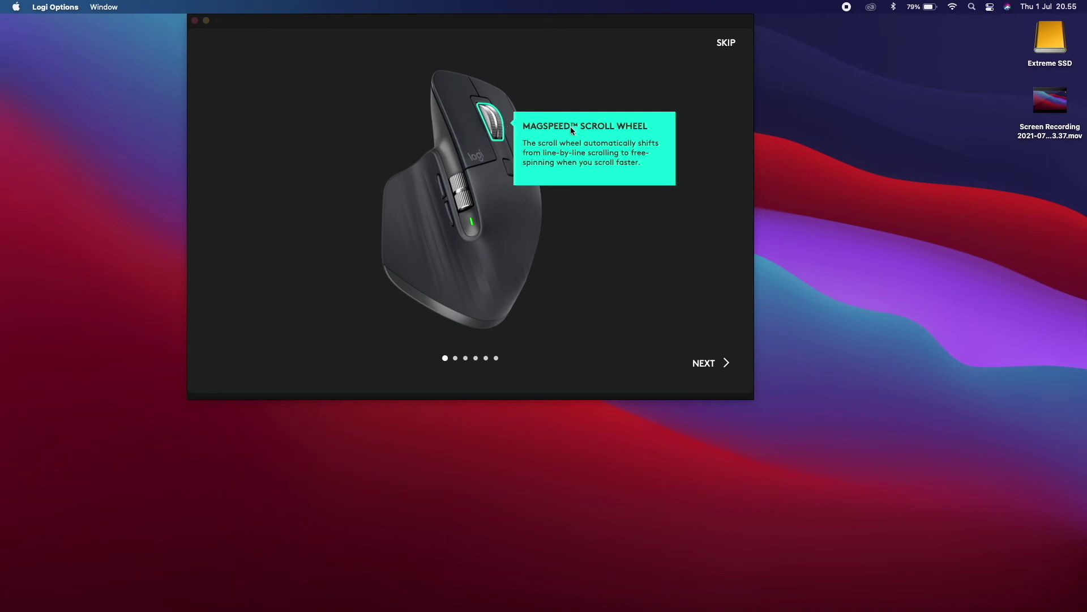
Step through the gesture button, thumb wheel and app-specific pages, then continue to install
left_click(708, 367)
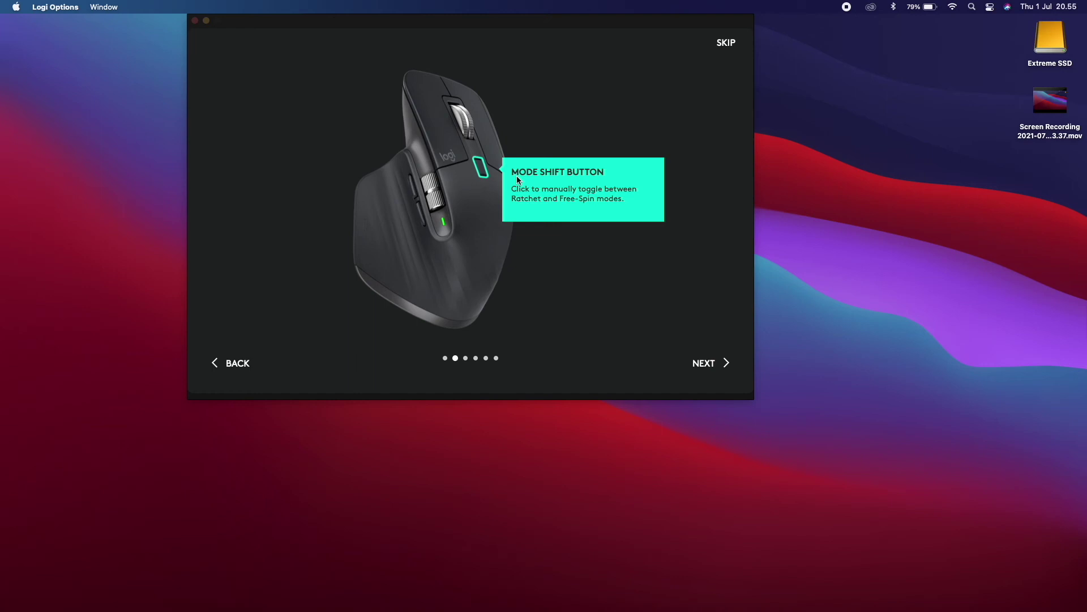
left_click(708, 362)
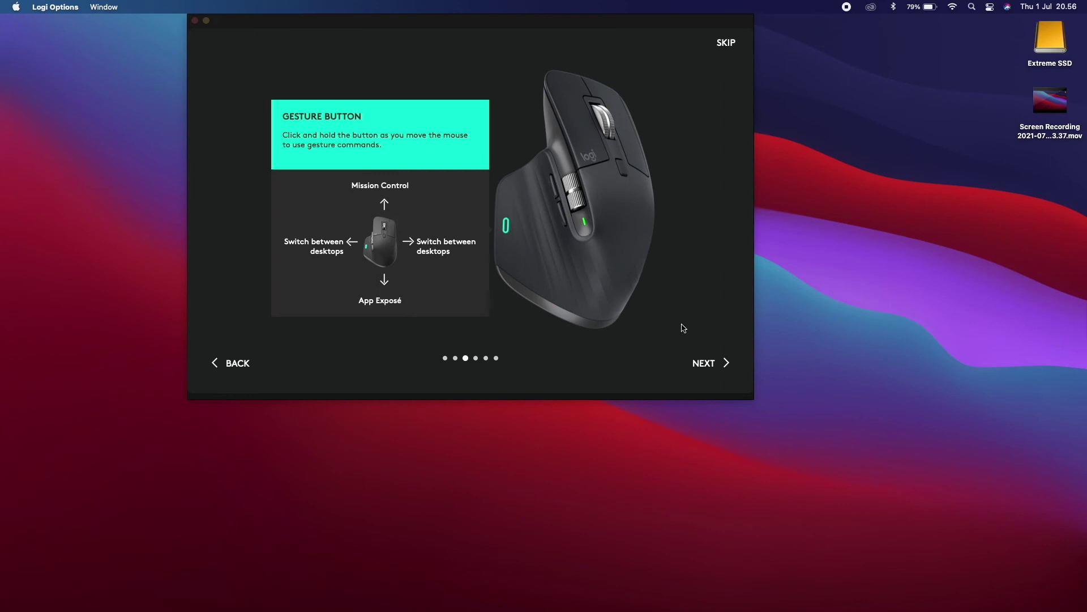
left_click(703, 363)
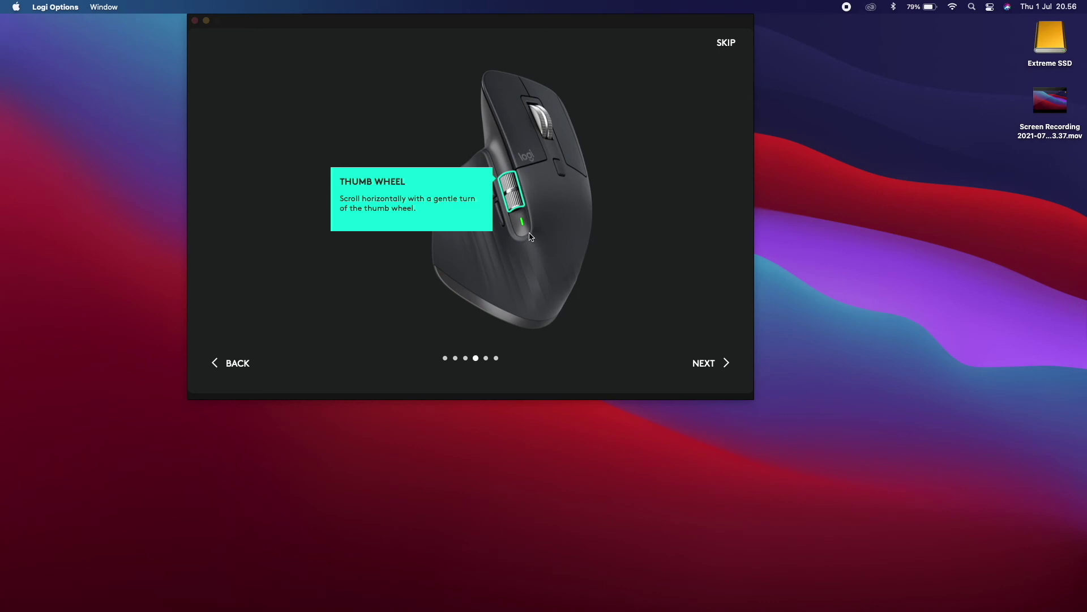
left_click(708, 373)
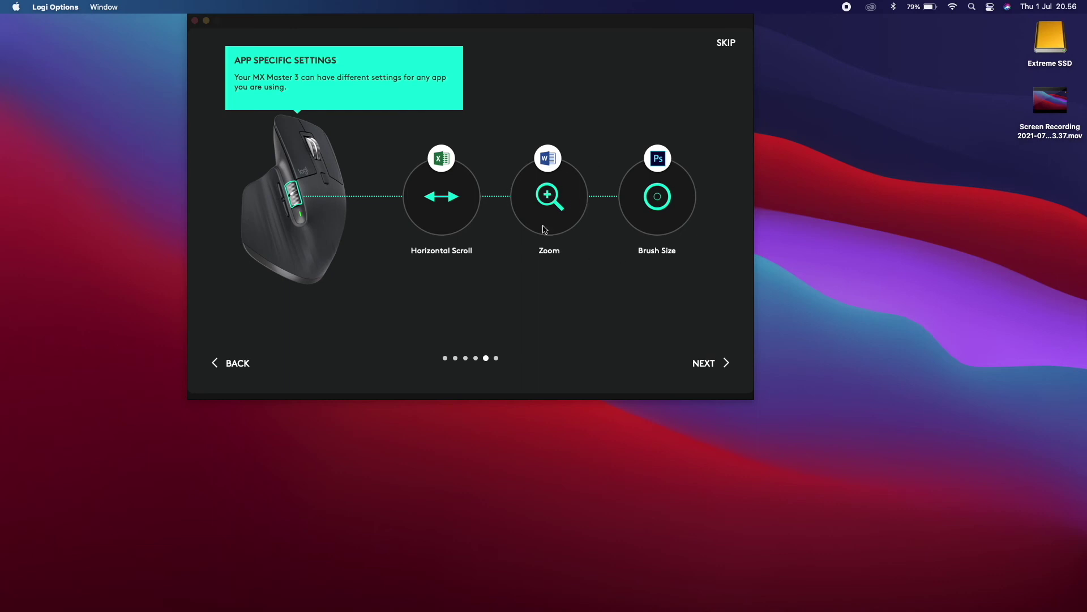
left_click(714, 364)
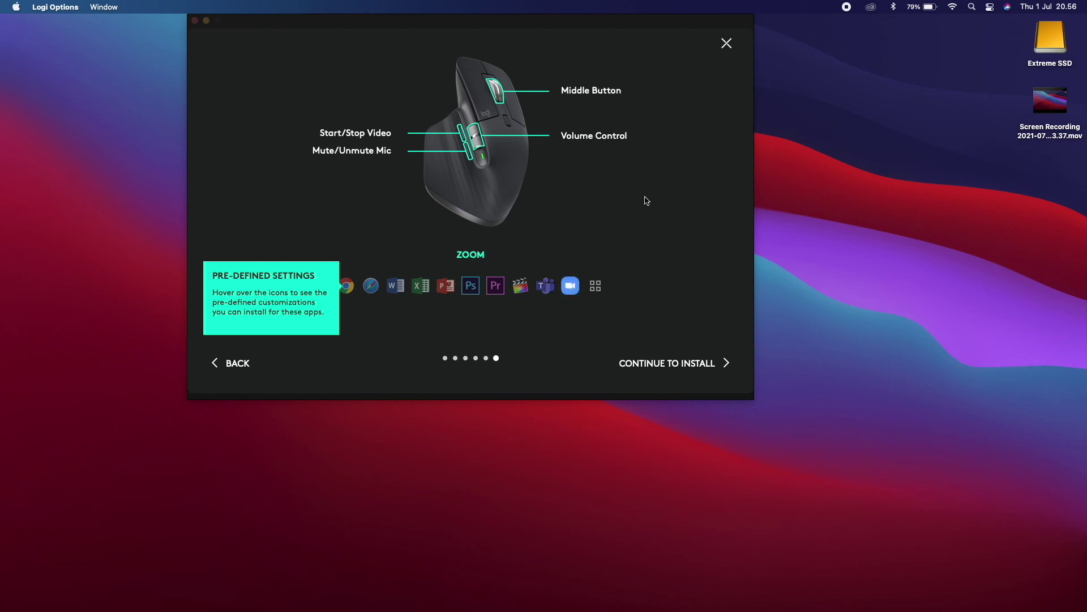
left_click(694, 365)
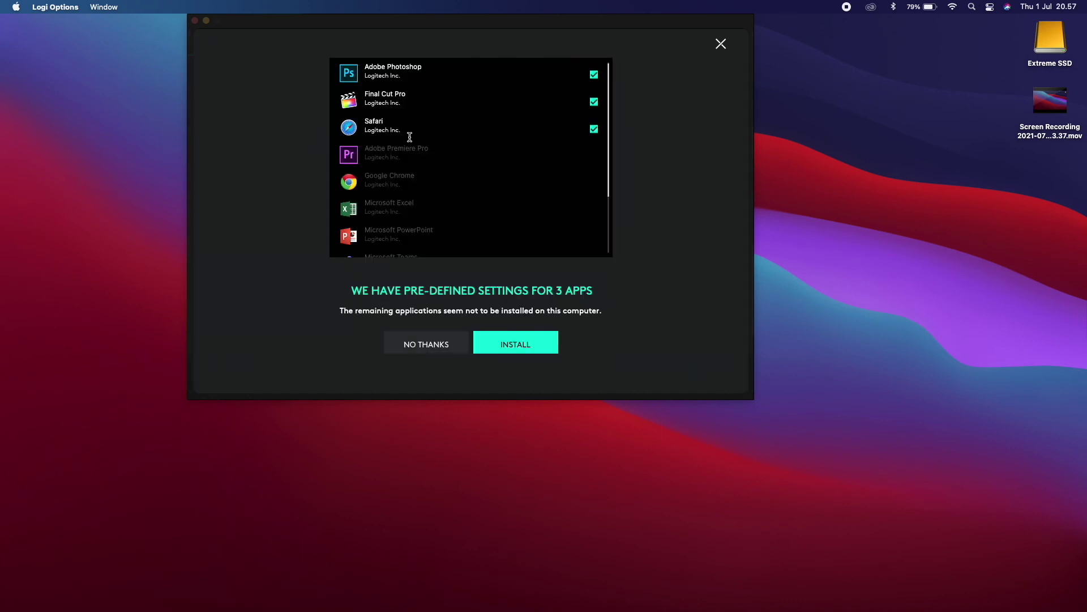
Review the app list and install profiles for Adobe Photoshop, Final Cut Pro and Safari, dismissing the password prompt
scroll(496, 158, "down", 3)
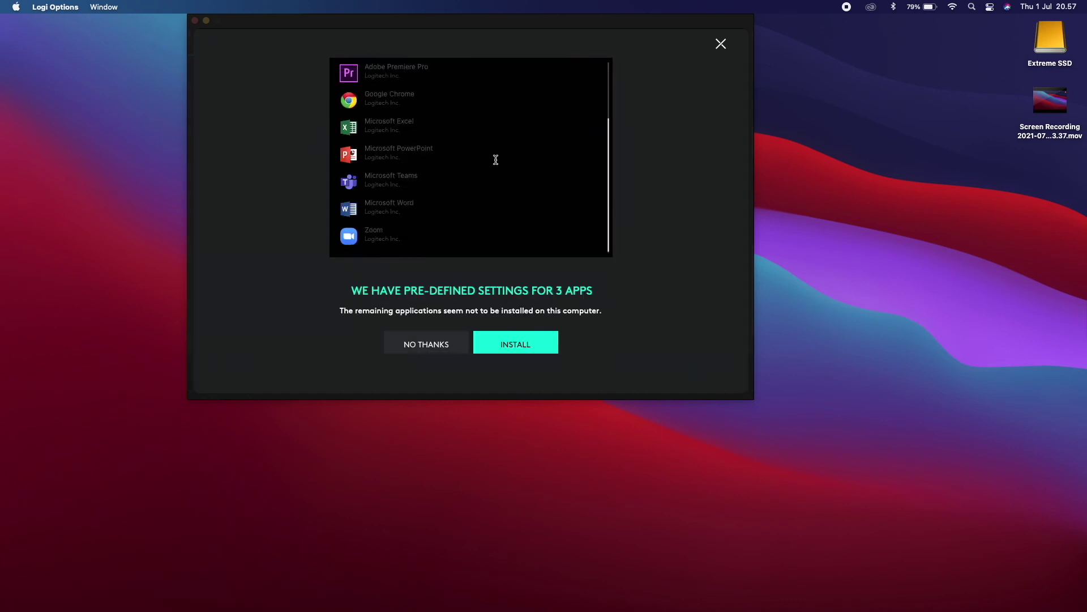
scroll(496, 160, "up", 2)
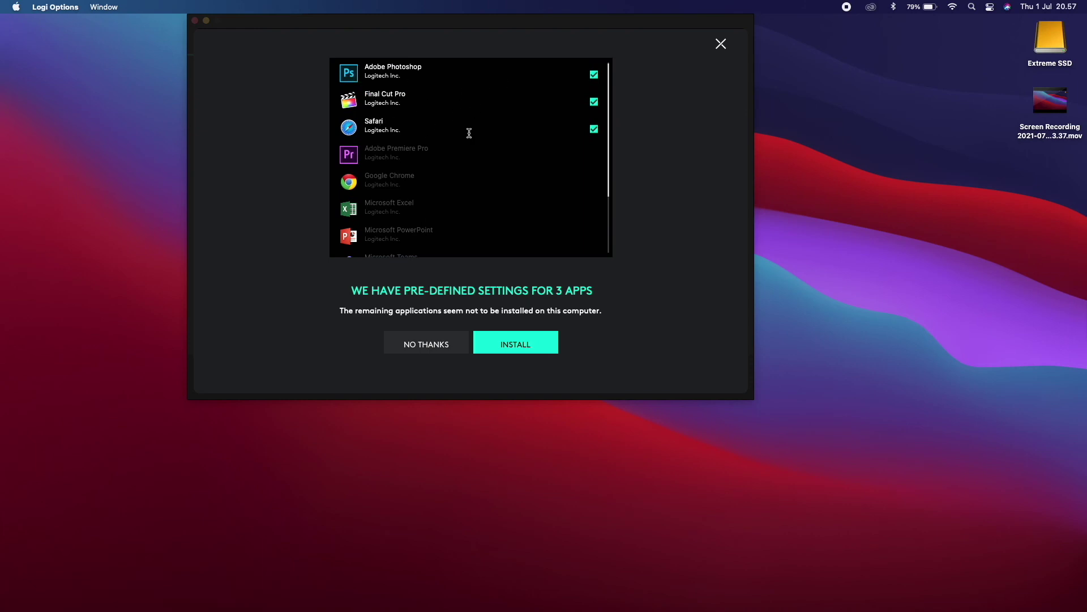
scroll(469, 133, "down", 1)
scroll(470, 133, "down", 10)
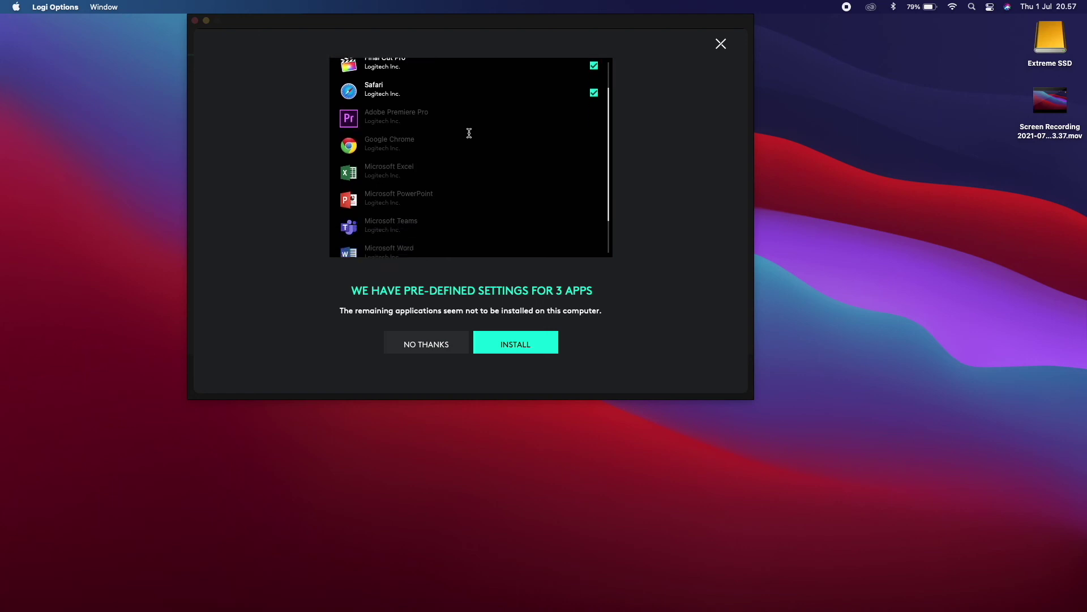
scroll(470, 133, "up", 11)
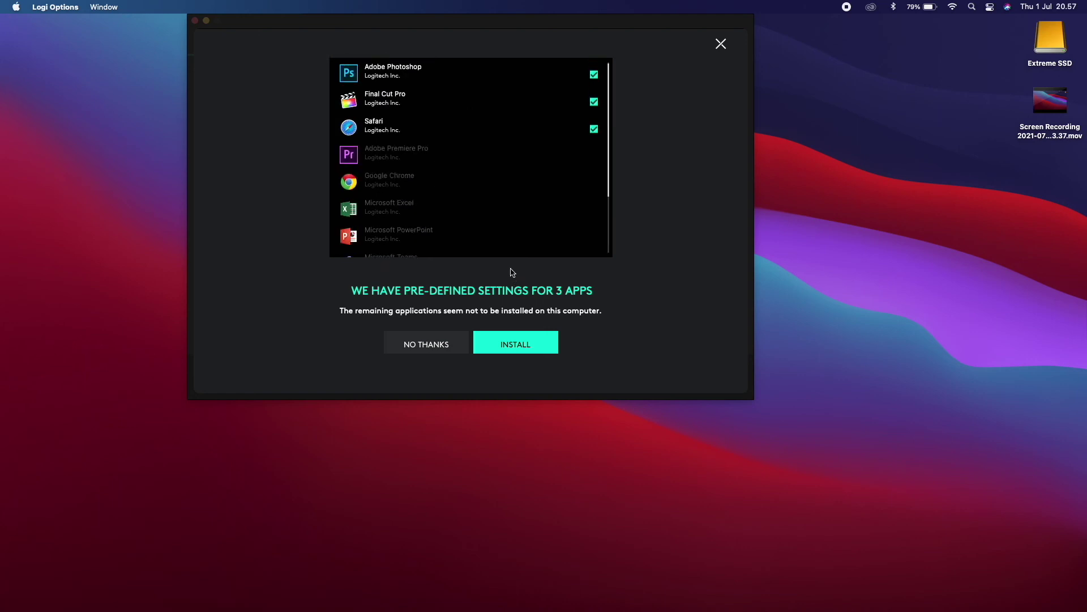
scroll(486, 189, "down", 10)
scroll(486, 192, "up", 10)
scroll(487, 192, "down", 10)
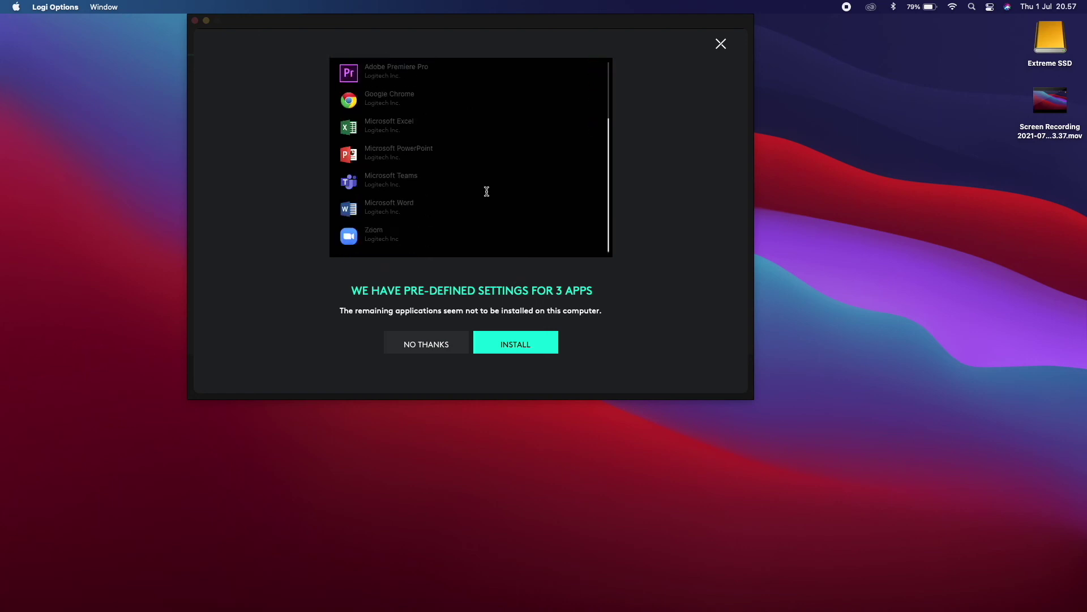
scroll(485, 189, "up", 10)
scroll(486, 189, "down", 10)
scroll(449, 119, "up", 3)
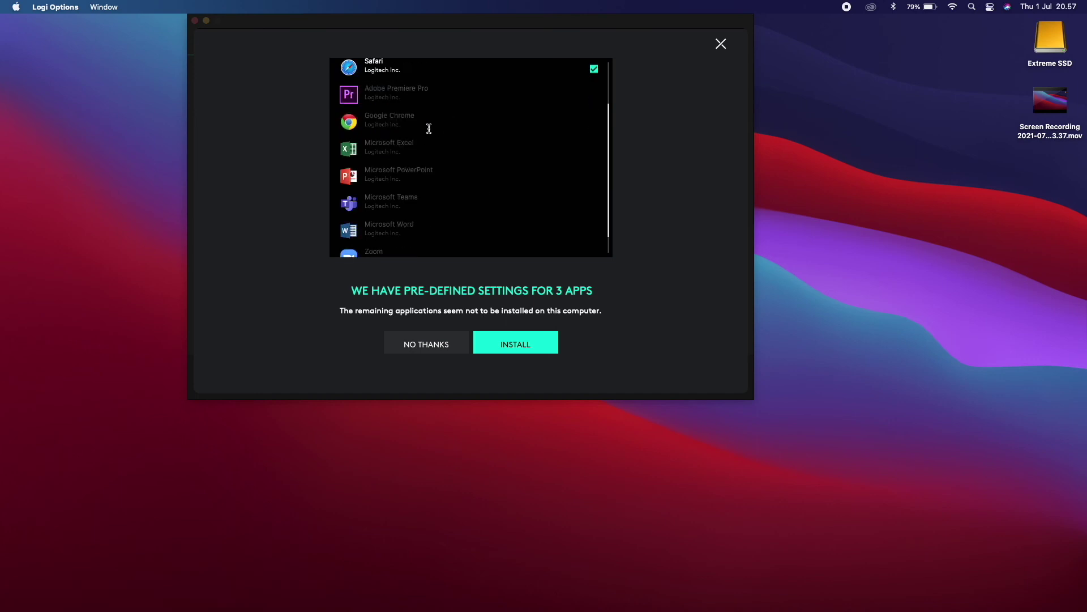
scroll(481, 170, "up", 2)
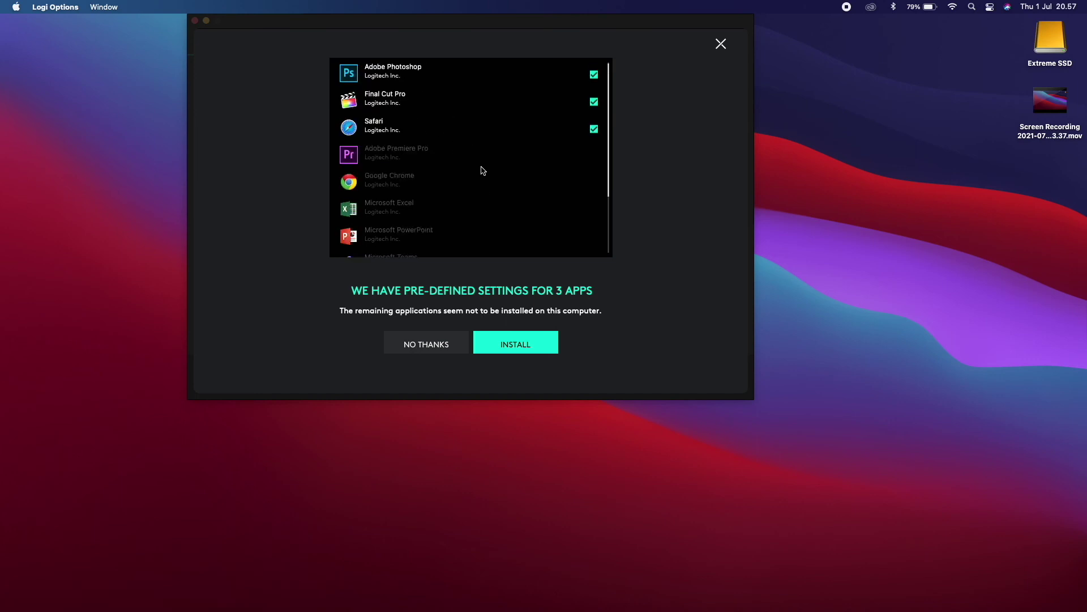
left_click(521, 343)
key("Escape")
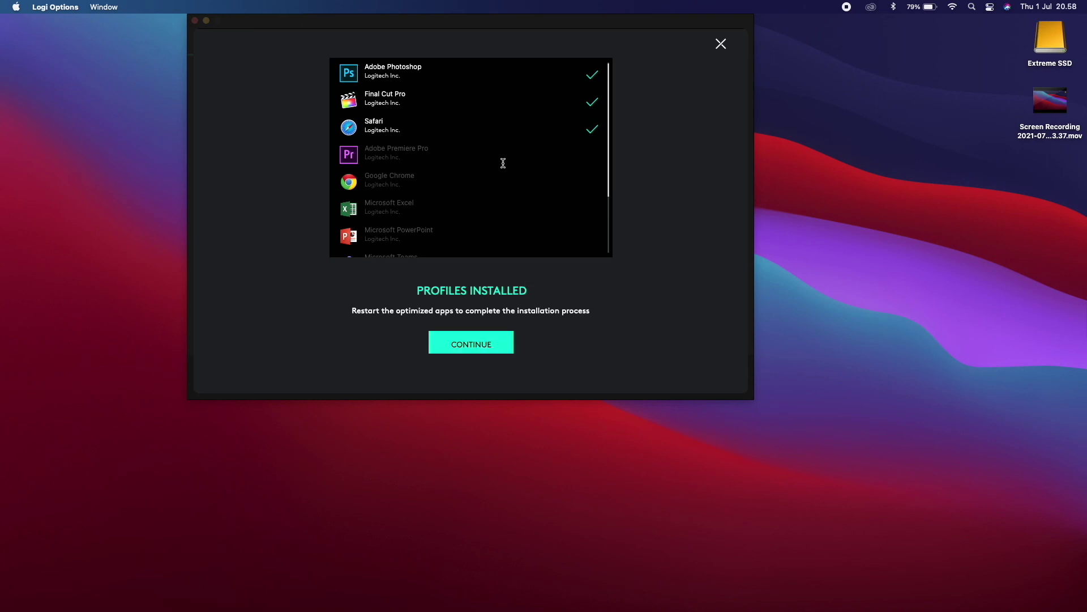
Continue past the Profiles Installed confirmation to the You are all set screen
scroll(503, 164, "down", 3)
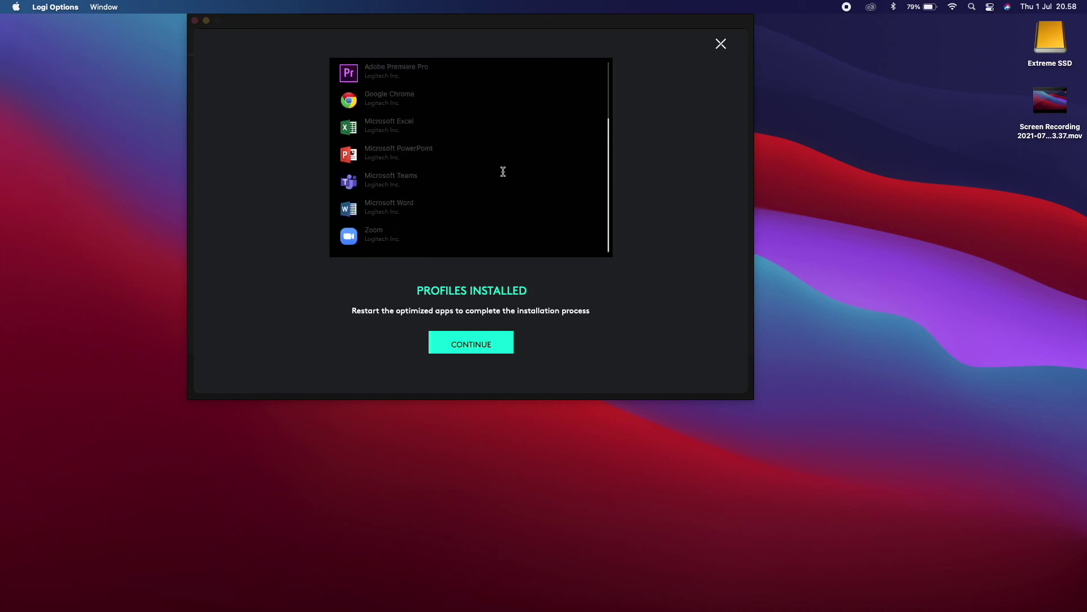
scroll(502, 170, "up", 3)
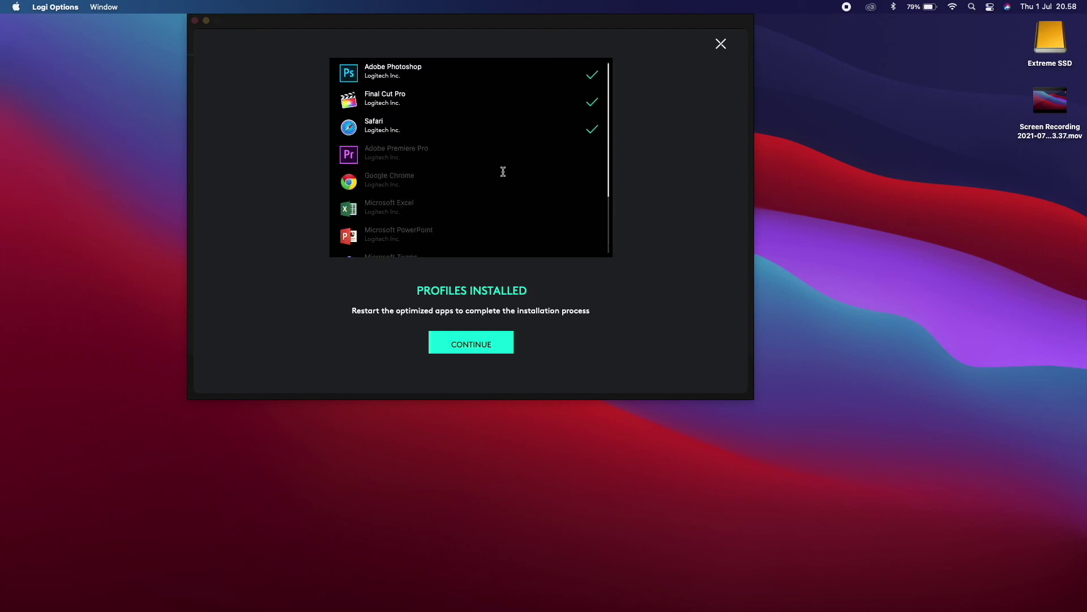
left_click(487, 351)
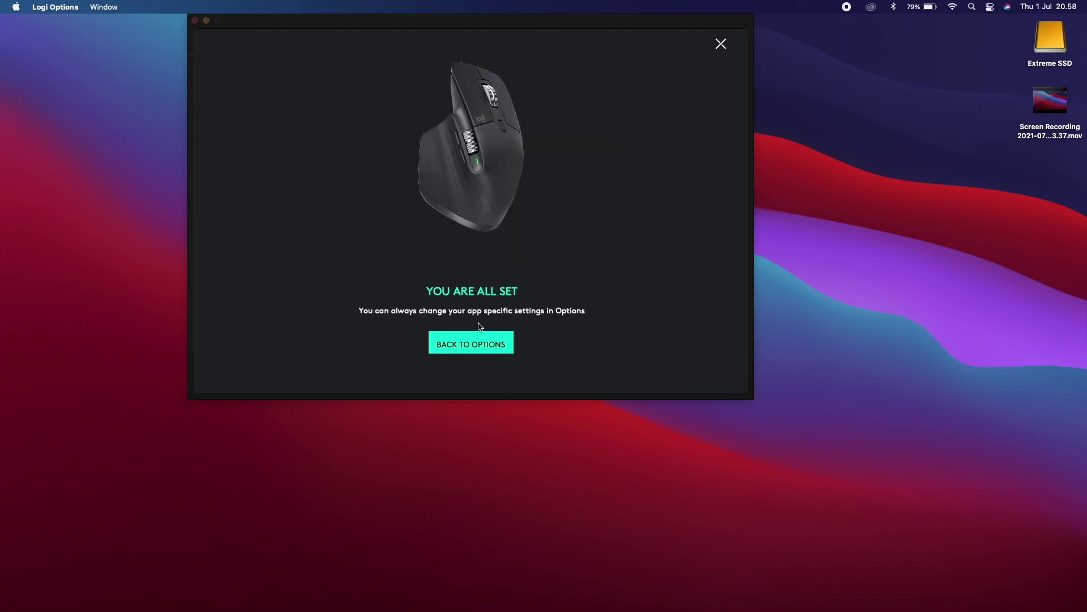
Back in the main MX Master 3 settings, switch to the Final Cut Pro profile and inspect the Gesture Button assignments
left_click(478, 347)
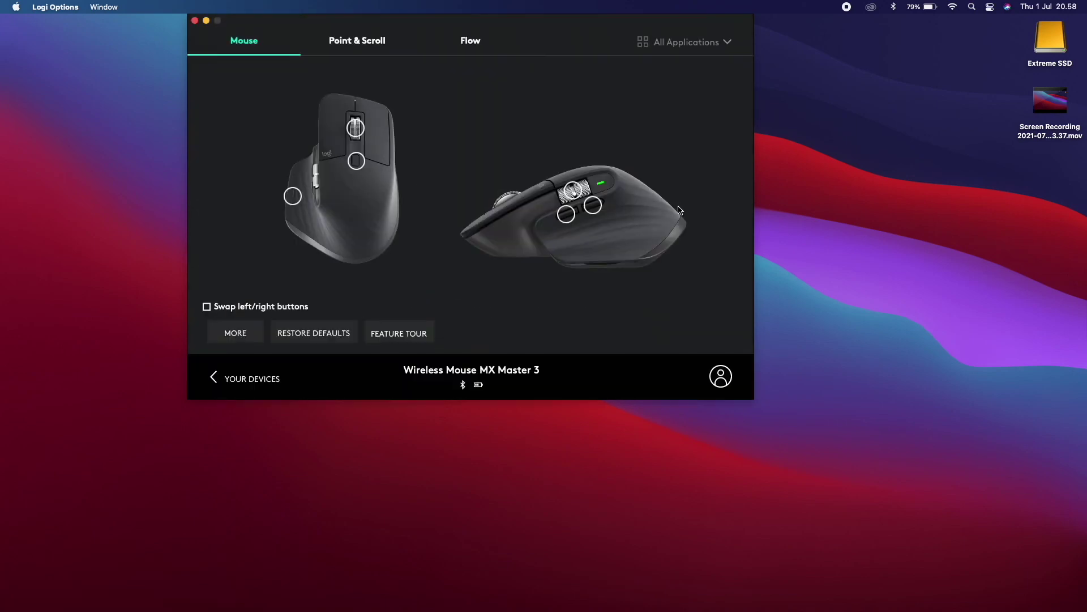
left_click(727, 45)
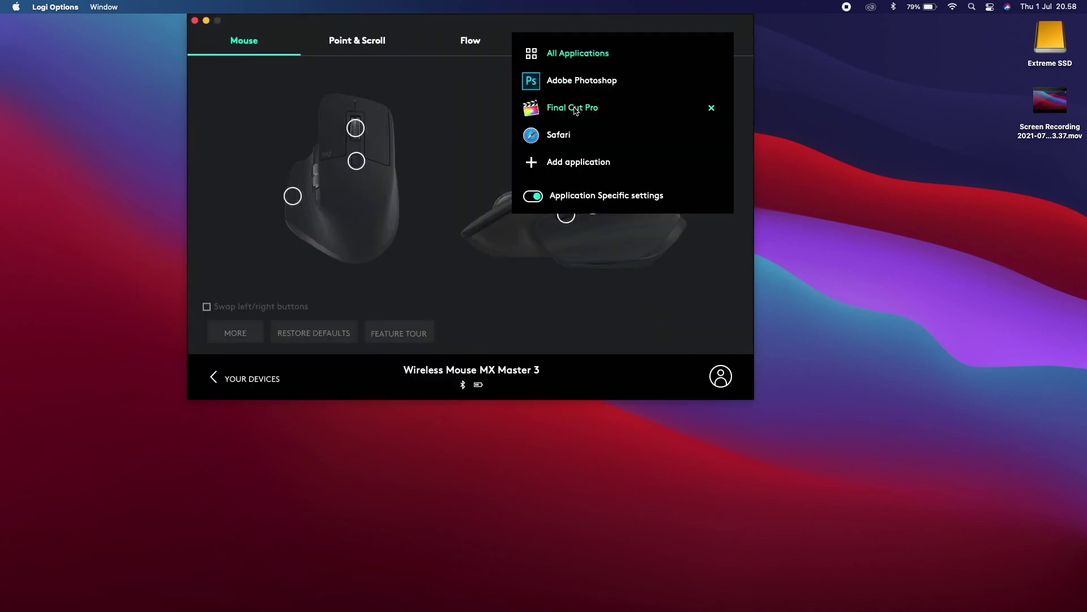
left_click(575, 111)
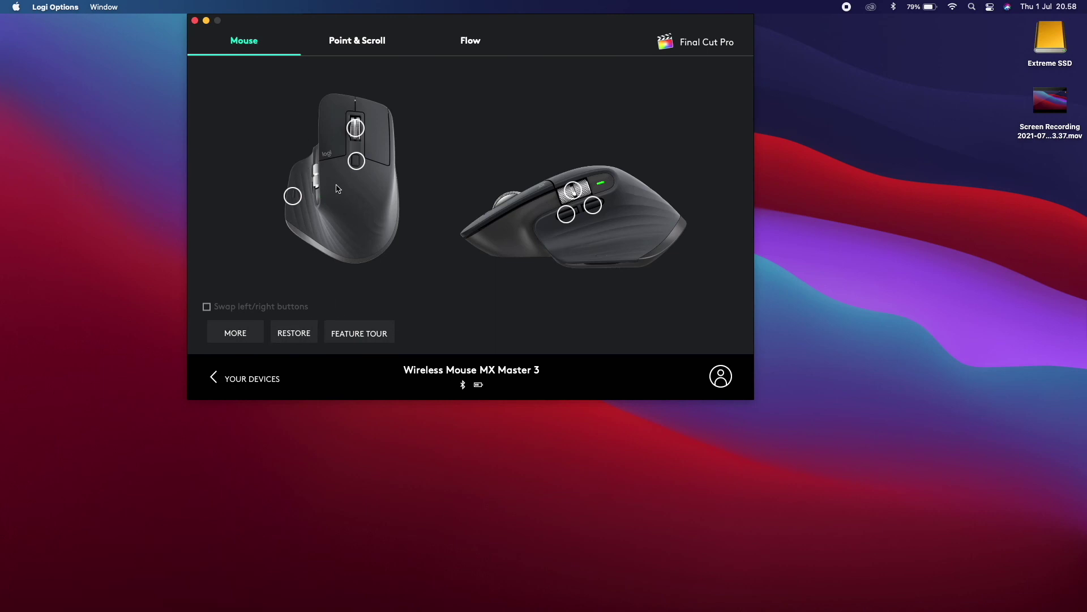
left_click(291, 197)
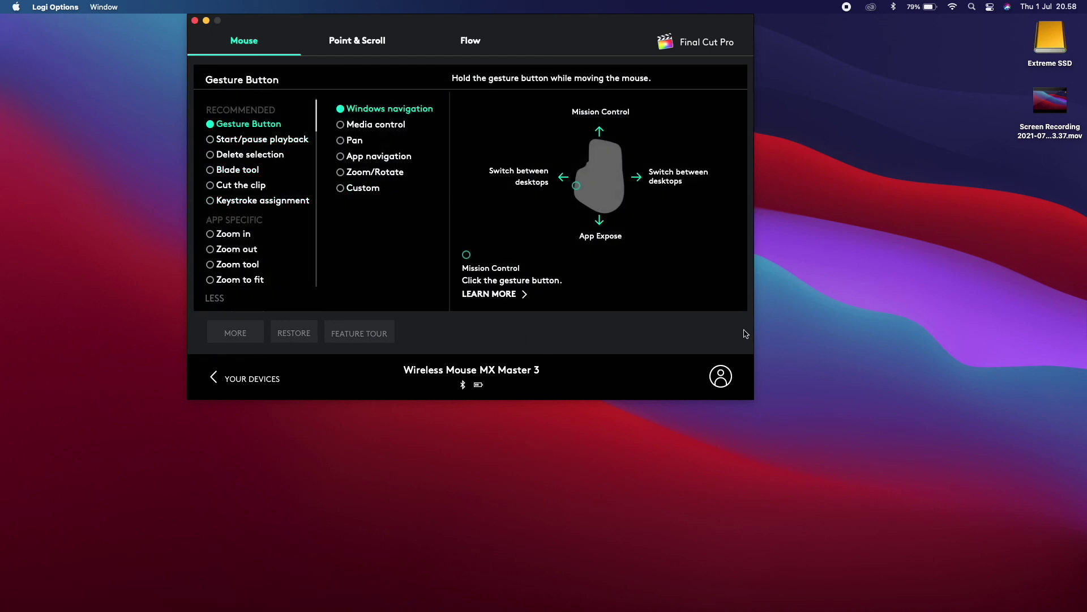
left_click(362, 43)
Browse the Point & Scroll and Flow pages, then return to the Mouse button mapping page
left_click(363, 44)
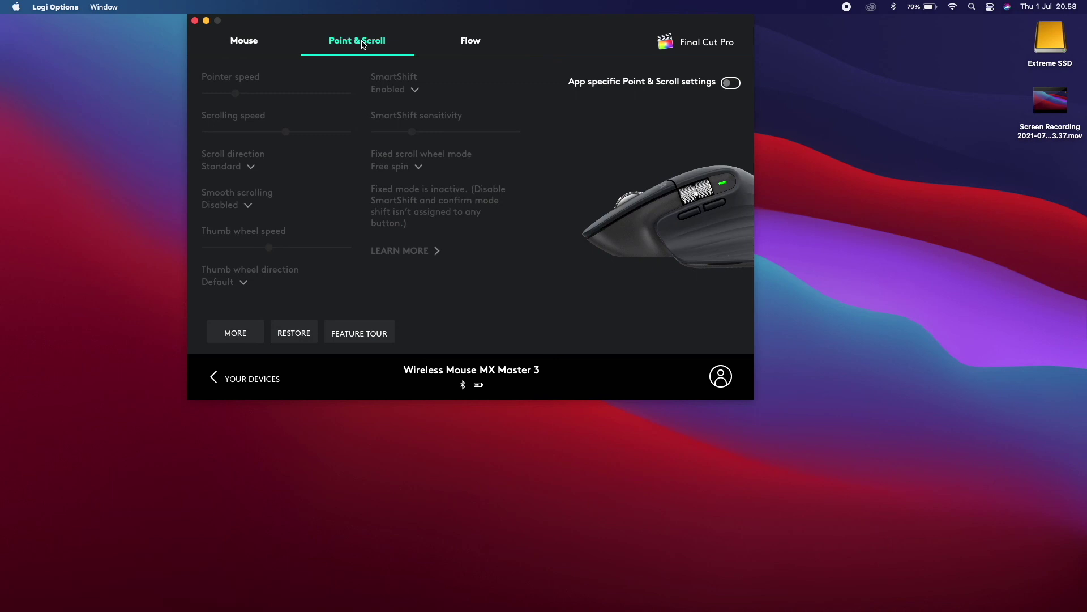
left_click(457, 45)
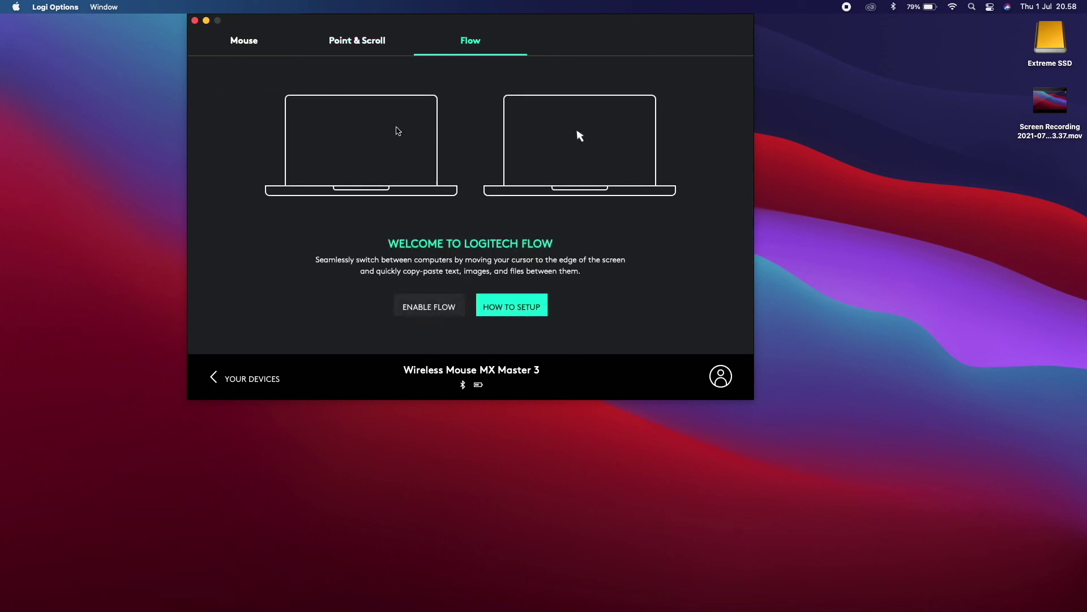
left_click(374, 45)
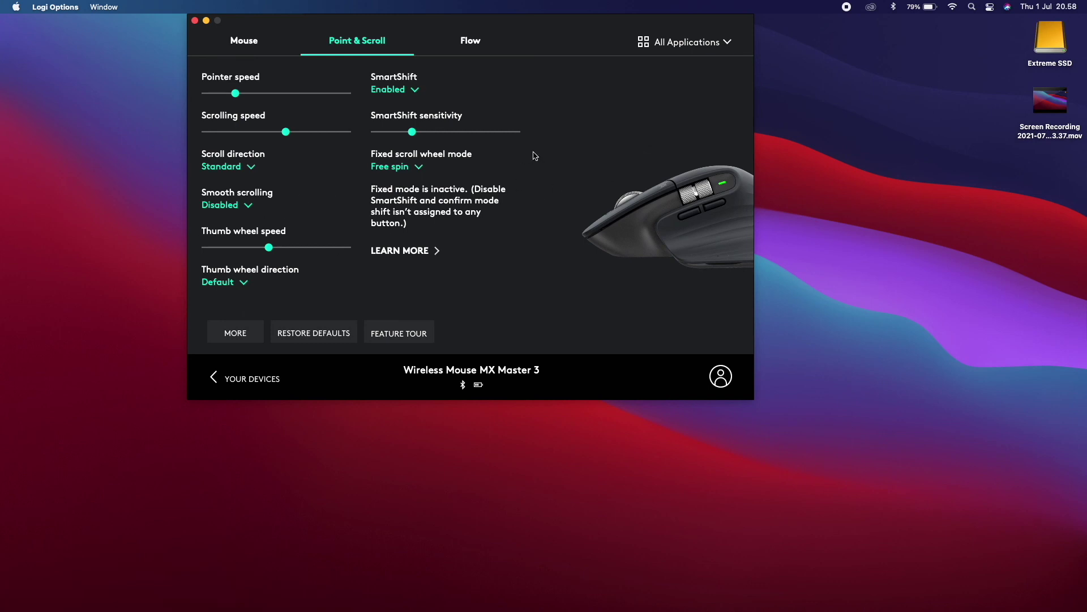
left_click(241, 49)
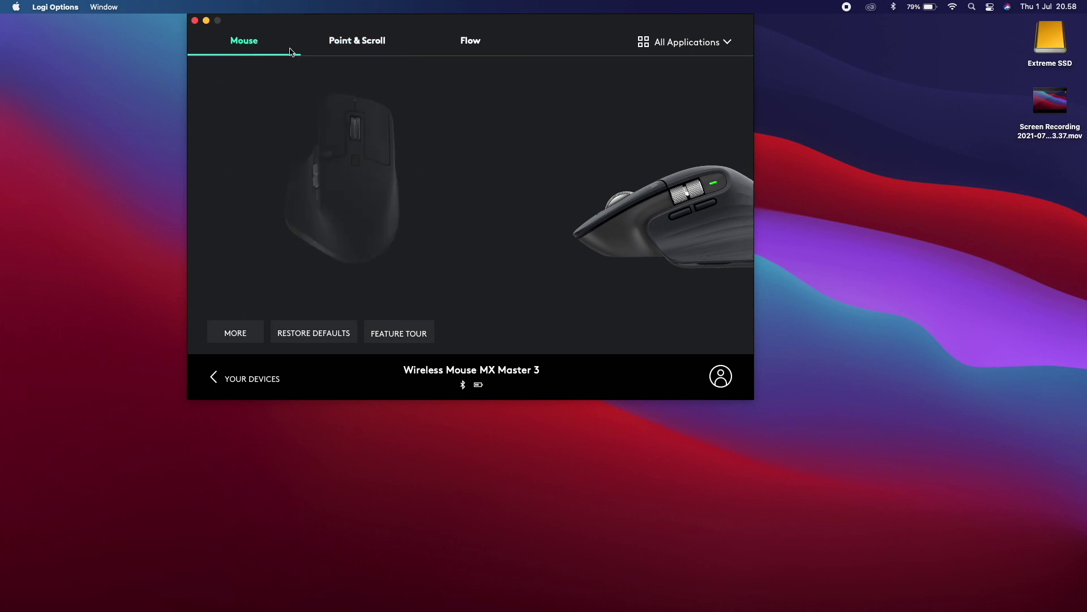
left_click(728, 42)
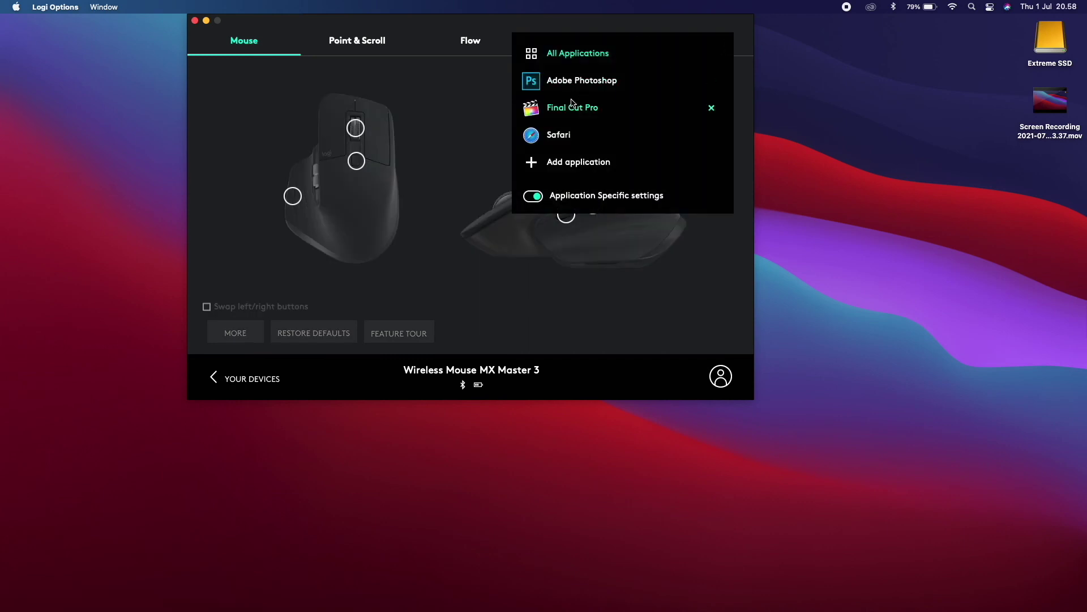